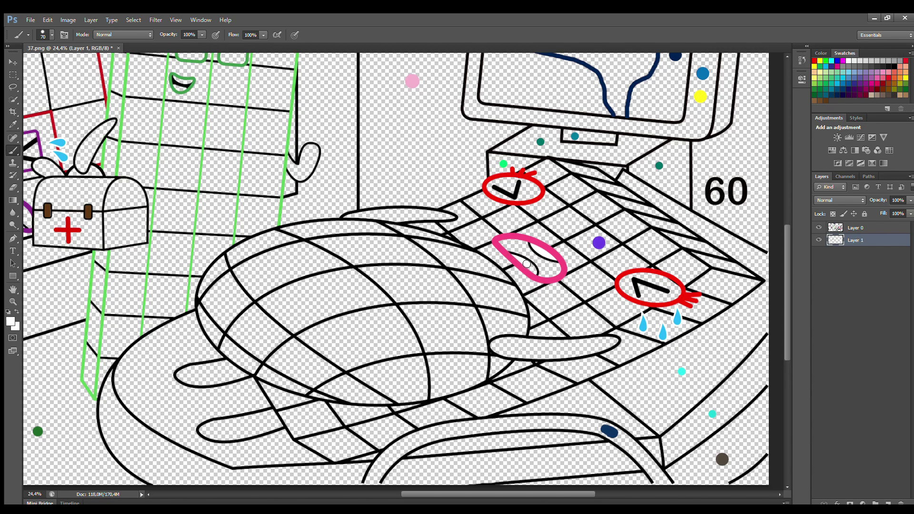
Fill the insides of the lying character's two closed eyes with dark red on Layer 1
left_click(529, 177, "alt")
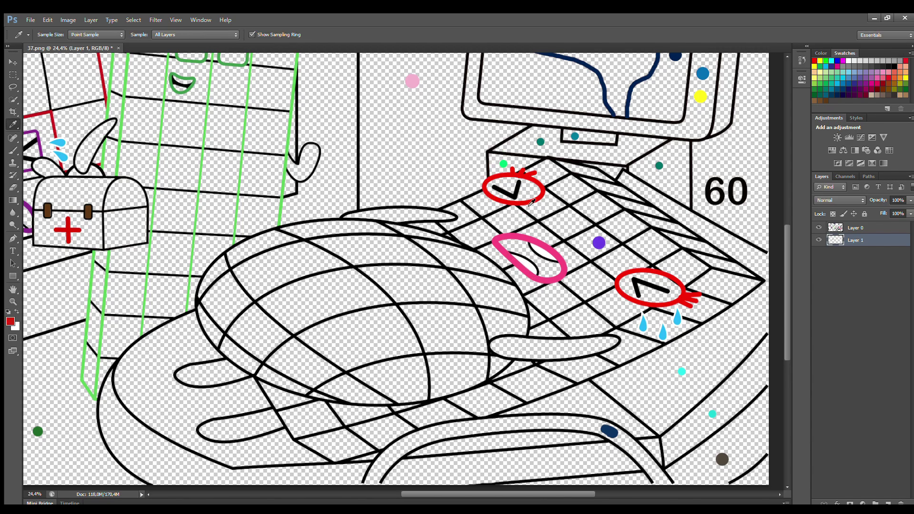
left_click_drag(494, 187, 523, 190)
mouse_move(622, 278)
left_mouse_down()
mouse_move(639, 297)
mouse_move(667, 302)
mouse_move(677, 288)
mouse_move(643, 277)
mouse_move(675, 293)
left_mouse_up()
Sample the bright red of the eye outlines and fill the lying character's arms and legs with it on Layer 1
left_click(13, 124)
left_click(518, 177)
left_click(13, 151)
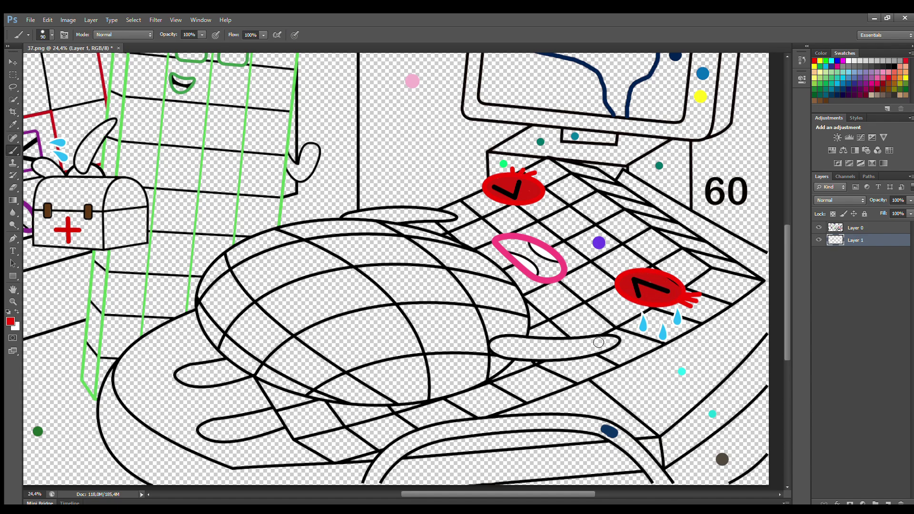
mouse_move(615, 342)
left_mouse_down()
mouse_move(503, 343)
mouse_move(500, 352)
mouse_move(563, 357)
mouse_move(610, 347)
mouse_move(510, 347)
left_mouse_up()
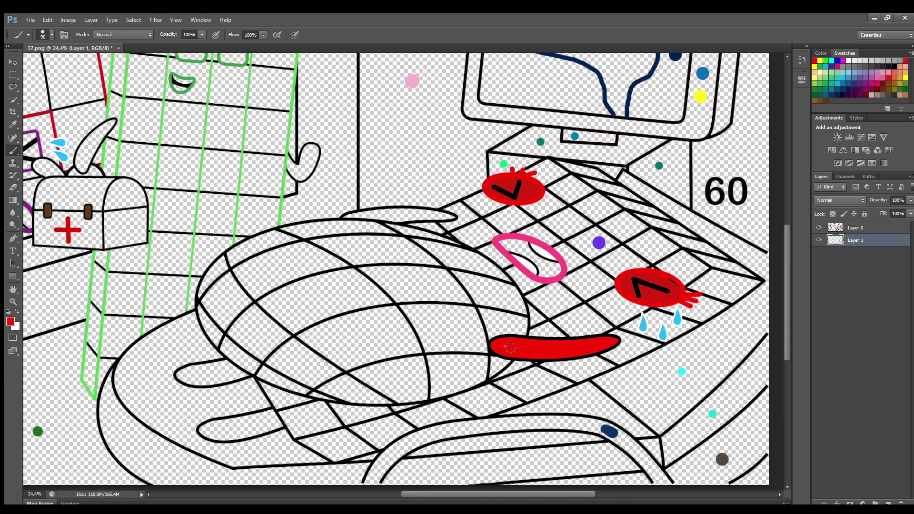
left_click_drag(450, 218, 373, 215)
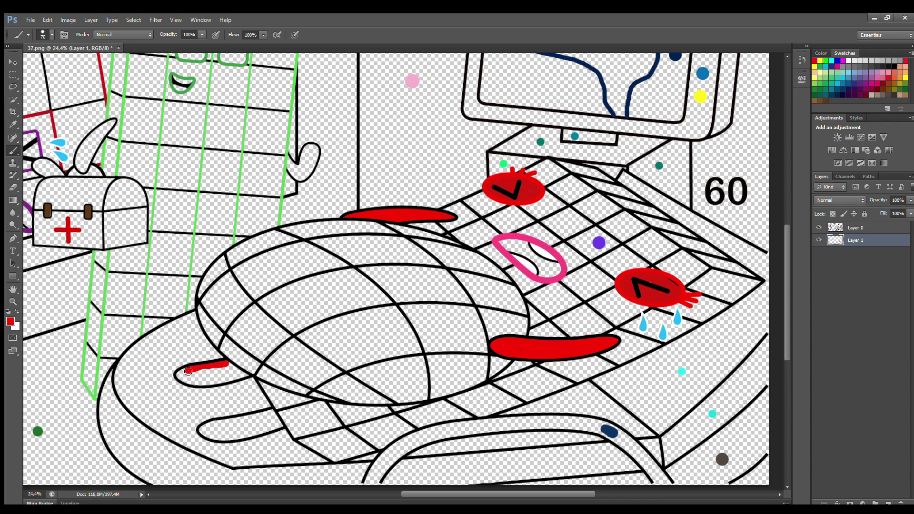
mouse_move(190, 381)
left_mouse_down()
mouse_move(246, 375)
mouse_move(229, 366)
mouse_move(191, 374)
mouse_move(224, 374)
left_mouse_up()
key("]")
mouse_move(274, 410)
left_mouse_down()
mouse_move(205, 431)
mouse_move(278, 426)
mouse_move(204, 431)
left_mouse_up()
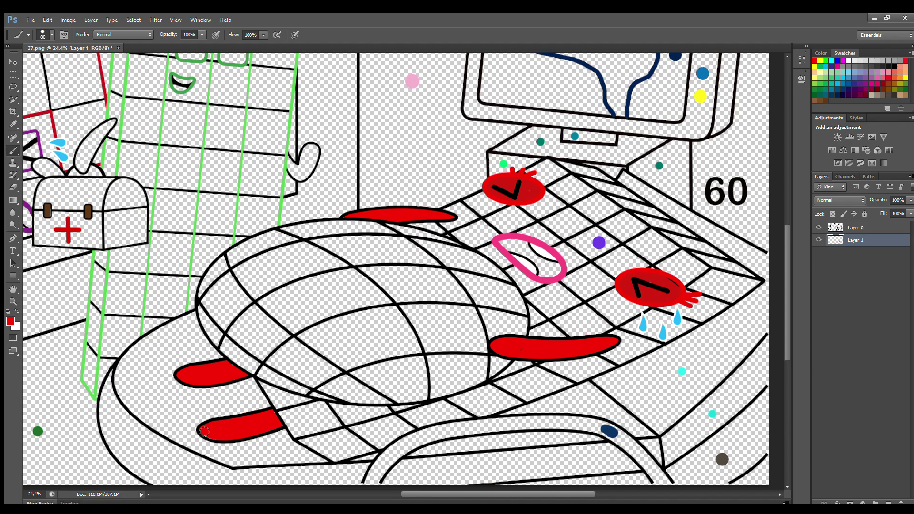
Add a layer beneath Layer 1 and fill the inside of the lying character's mouth with black
left_click(888, 503)
left_click(889, 69)
mouse_move(499, 242)
left_mouse_down()
mouse_move(556, 266)
mouse_move(548, 276)
mouse_move(515, 252)
mouse_move(535, 262)
left_mouse_up()
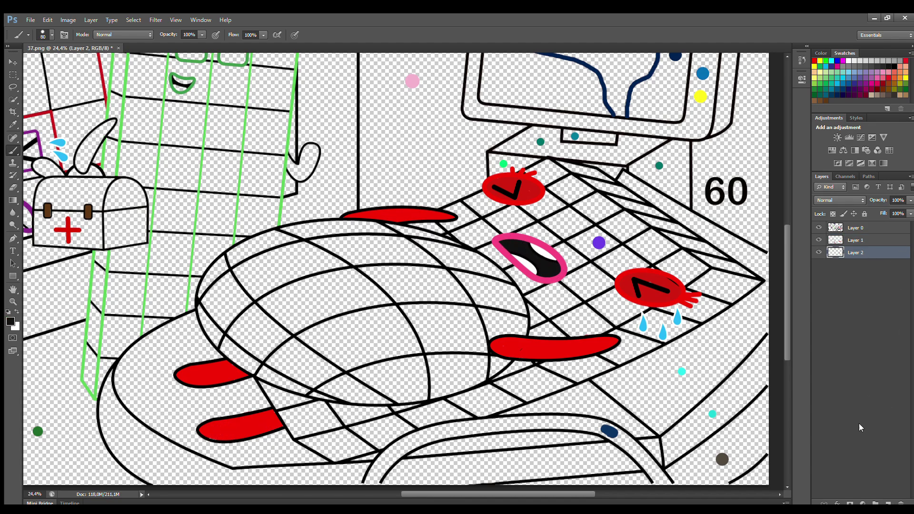
Add a layer beneath Layer 2 and fill the lying character's front face and belly with the sampled purple
left_click(887, 504)
left_click(598, 243, "alt")
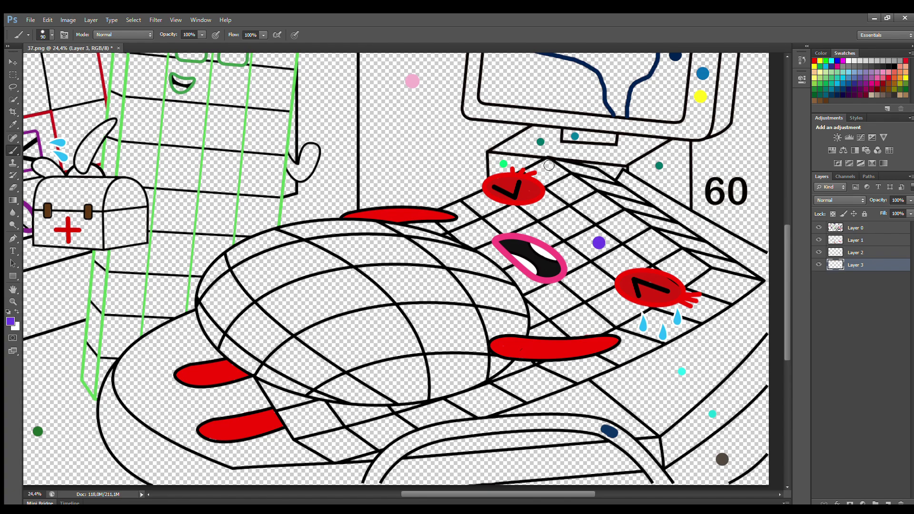
mouse_move(548, 164)
left_mouse_down()
mouse_move(414, 230)
mouse_move(269, 238)
mouse_move(217, 270)
mouse_move(203, 309)
mouse_move(234, 359)
mouse_move(307, 396)
mouse_move(364, 400)
left_mouse_up()
mouse_move(257, 376)
left_mouse_down()
mouse_move(295, 433)
mouse_move(327, 428)
mouse_move(509, 375)
mouse_move(622, 324)
mouse_move(707, 272)
mouse_move(551, 165)
mouse_move(540, 204)
mouse_move(546, 188)
mouse_move(446, 234)
mouse_move(290, 249)
mouse_move(229, 281)
mouse_move(233, 339)
mouse_move(286, 376)
mouse_move(309, 426)
mouse_move(480, 385)
mouse_move(632, 315)
mouse_move(687, 277)
mouse_move(560, 184)
mouse_move(611, 245)
mouse_move(562, 216)
mouse_move(653, 287)
mouse_move(530, 230)
mouse_move(594, 311)
mouse_move(480, 256)
mouse_move(546, 325)
mouse_move(444, 269)
mouse_move(480, 308)
mouse_move(486, 375)
mouse_move(355, 269)
mouse_move(306, 276)
mouse_move(255, 336)
mouse_move(341, 413)
mouse_move(423, 332)
mouse_move(272, 324)
mouse_move(407, 317)
mouse_move(341, 365)
mouse_move(356, 391)
left_mouse_up()
key("bracketright")
key("bracketright")
key("bracketright")
key("bracketright")
key("bracketright")
key("bracketright")
key("bracketright")
Add a layer beneath Layer 3 and fill the lying character's side faces with a darker purple
key("ctrl+shift+alt+n")
key("i")
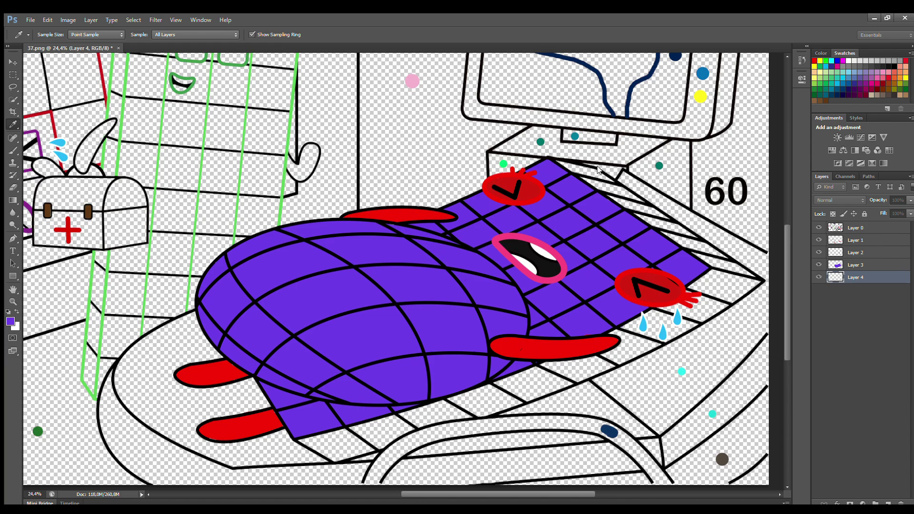
key("b")
mouse_move(560, 170)
left_mouse_down()
mouse_move(603, 187)
mouse_move(753, 282)
mouse_move(725, 278)
mouse_move(595, 187)
left_mouse_up()
mouse_move(698, 282)
left_mouse_down()
mouse_move(757, 286)
mouse_move(721, 306)
mouse_move(649, 319)
mouse_move(565, 360)
left_mouse_up()
mouse_move(727, 304)
left_mouse_down()
mouse_move(660, 346)
mouse_move(519, 405)
mouse_move(429, 422)
mouse_move(343, 457)
mouse_move(306, 440)
mouse_move(333, 455)
mouse_move(338, 440)
mouse_move(389, 423)
mouse_move(391, 439)
mouse_move(416, 416)
mouse_move(665, 320)
mouse_move(700, 293)
mouse_move(637, 334)
mouse_move(458, 401)
mouse_move(578, 369)
mouse_move(680, 301)
left_mouse_up()
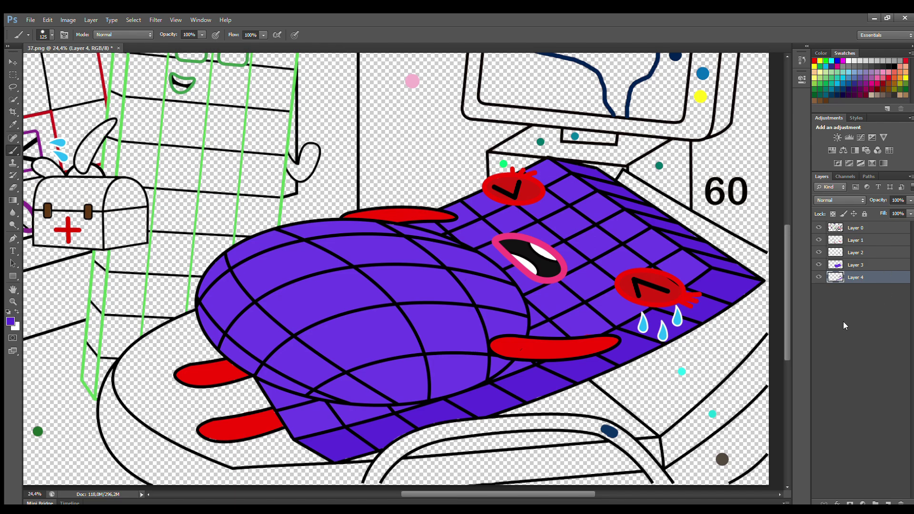
Add another empty layer, and paint the bed's underside on Layer 1 with the grey-brown sampled from the reference dot
key("ctrl+shift+alt+n")
left_click(860, 241)
left_click(13, 124)
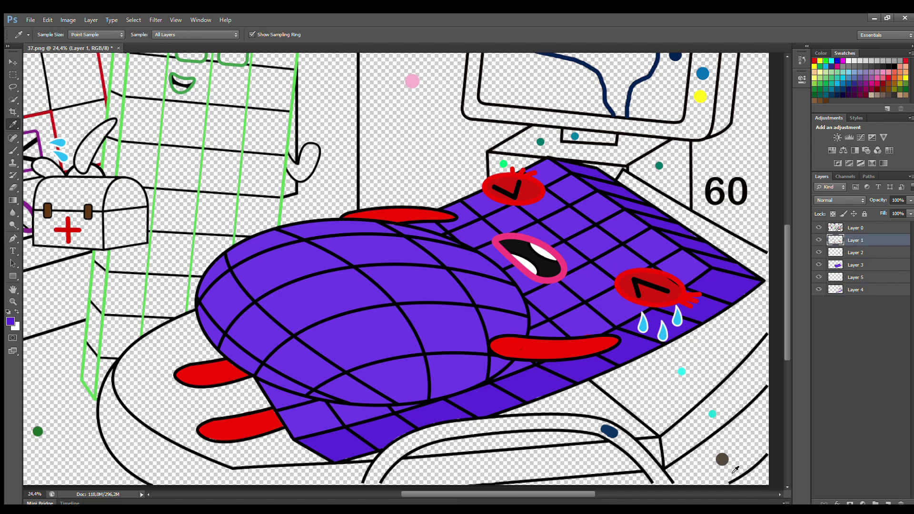
left_click(722, 460)
left_click(13, 152)
mouse_move(769, 391)
left_mouse_down()
mouse_move(767, 451)
mouse_move(721, 485)
mouse_move(689, 486)
mouse_move(675, 477)
mouse_move(762, 405)
mouse_move(747, 438)
mouse_move(759, 425)
mouse_move(690, 474)
mouse_move(761, 443)
mouse_move(717, 479)
left_mouse_up()
key("bracketright")
key("bracketright")
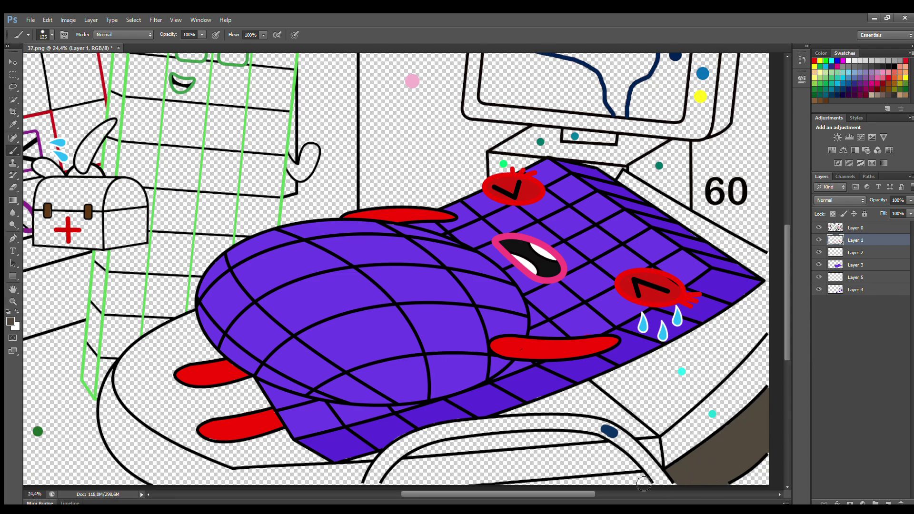
left_click_drag(643, 484, 558, 491)
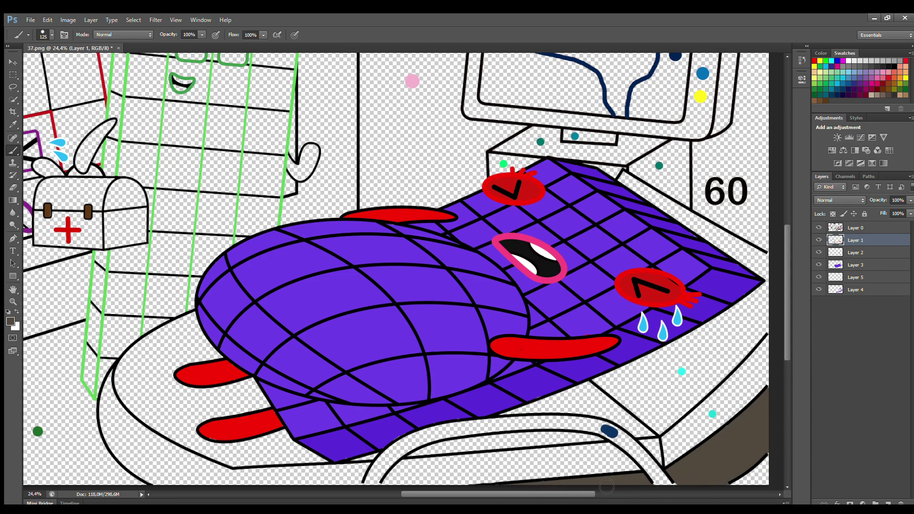
Fill the curved bed rail with the navy blue sampled from the dot on it
left_click(609, 430, "alt")
key("bracketleft")
key("bracketleft")
mouse_move(367, 483)
left_mouse_down()
mouse_move(428, 434)
mouse_move(571, 421)
mouse_move(614, 432)
mouse_move(673, 487)
mouse_move(609, 432)
mouse_move(534, 425)
mouse_move(438, 436)
mouse_move(385, 465)
left_mouse_up()
left_click(859, 232)
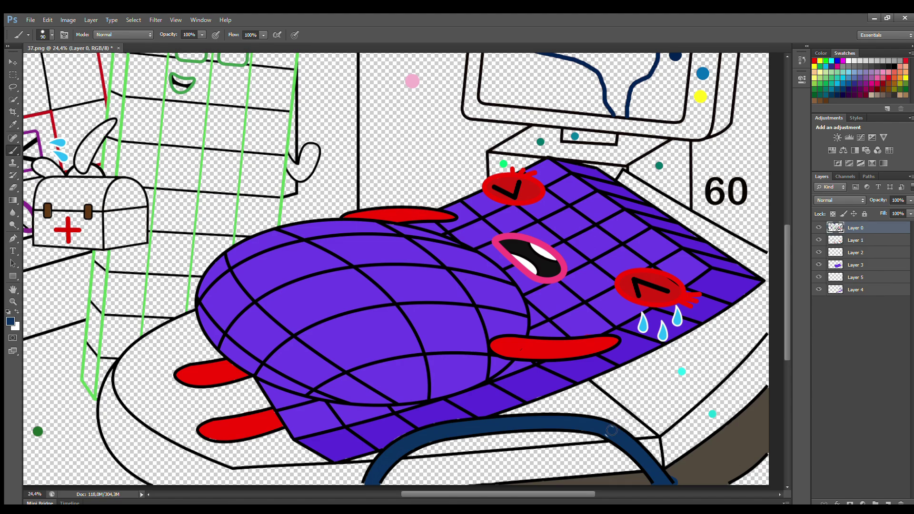
Fill the side of the bed with turquoise on Layer 2
left_click(718, 464, "alt")
left_click(855, 253)
key("alt")
left_click(13, 151)
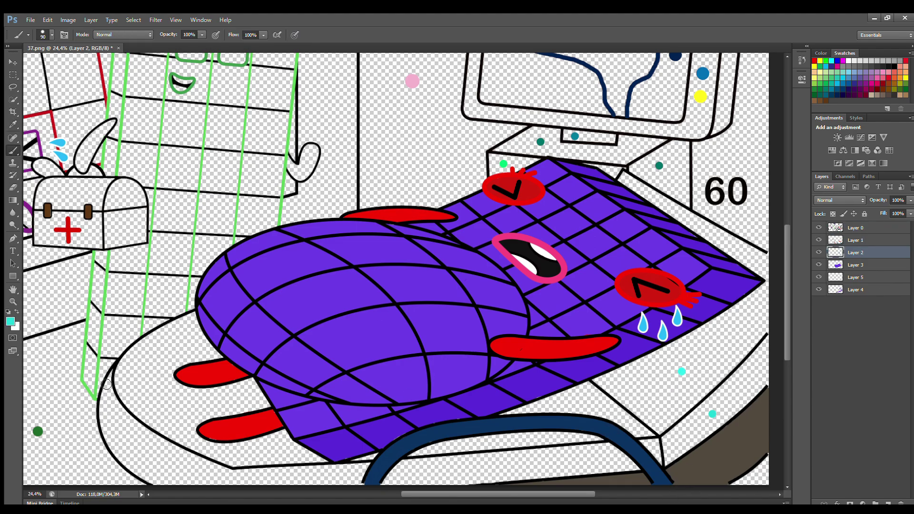
mouse_move(104, 394)
left_mouse_down()
mouse_move(123, 414)
mouse_move(182, 454)
mouse_move(254, 476)
mouse_move(640, 450)
mouse_move(685, 429)
mouse_move(772, 342)
mouse_move(771, 389)
mouse_move(765, 374)
mouse_move(686, 448)
mouse_move(741, 387)
mouse_move(663, 470)
mouse_move(186, 487)
mouse_move(133, 470)
mouse_move(112, 431)
mouse_move(128, 423)
mouse_move(152, 457)
left_mouse_up()
key("bracketright")
key("bracketright")
key("bracketright")
key("e")
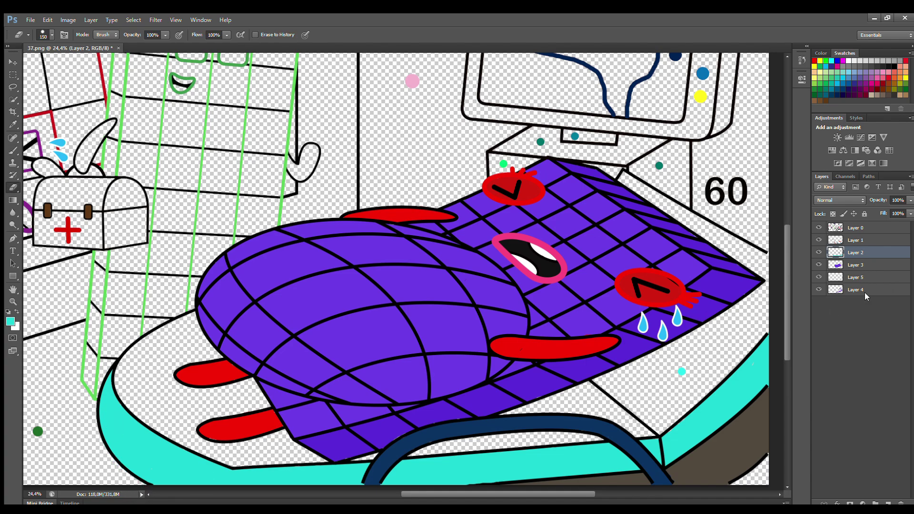
Move Layer 5 below Layer 4 and fill the top surface of the bed on it with bright cyan
left_click_drag(857, 277, 864, 305)
left_click(13, 151)
mouse_move(202, 317)
left_mouse_down()
mouse_move(139, 360)
mouse_move(132, 408)
mouse_move(230, 460)
mouse_move(346, 464)
mouse_move(229, 456)
mouse_move(249, 424)
mouse_move(273, 407)
mouse_move(148, 372)
mouse_move(172, 370)
mouse_move(143, 392)
left_mouse_up()
mouse_move(500, 412)
left_mouse_down()
mouse_move(619, 399)
mouse_move(757, 285)
mouse_move(770, 299)
mouse_move(361, 464)
mouse_move(547, 427)
mouse_move(771, 326)
mouse_move(663, 400)
mouse_move(767, 267)
mouse_move(654, 202)
mouse_move(760, 299)
left_mouse_up()
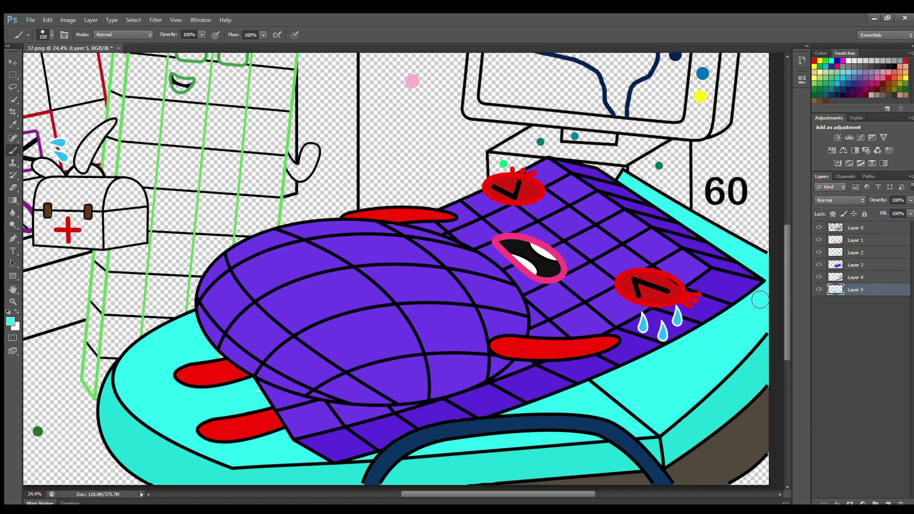
Fill the first-aid box with white on Layer 1 and repaint its clasps brown
scroll(507, 367, "down", 2)
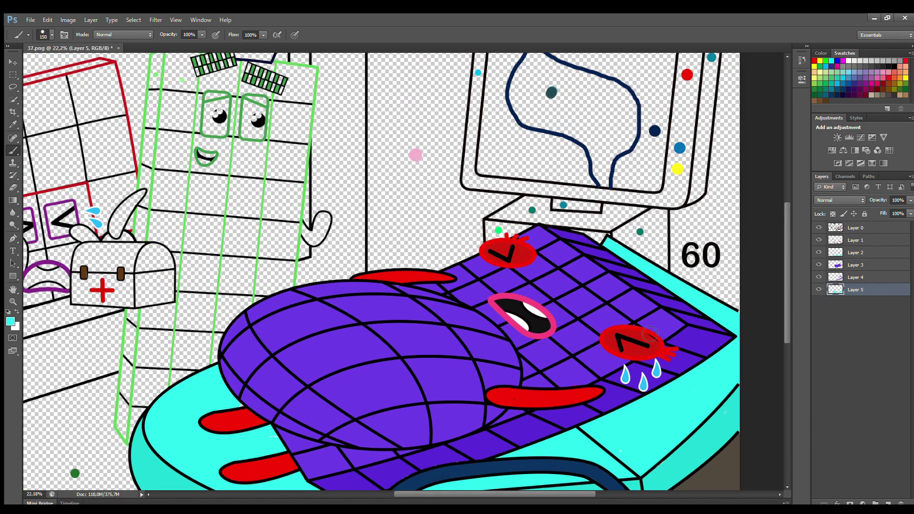
left_click_drag(787, 333, 786, 325)
left_click_drag(422, 494, 382, 493)
left_click(858, 239)
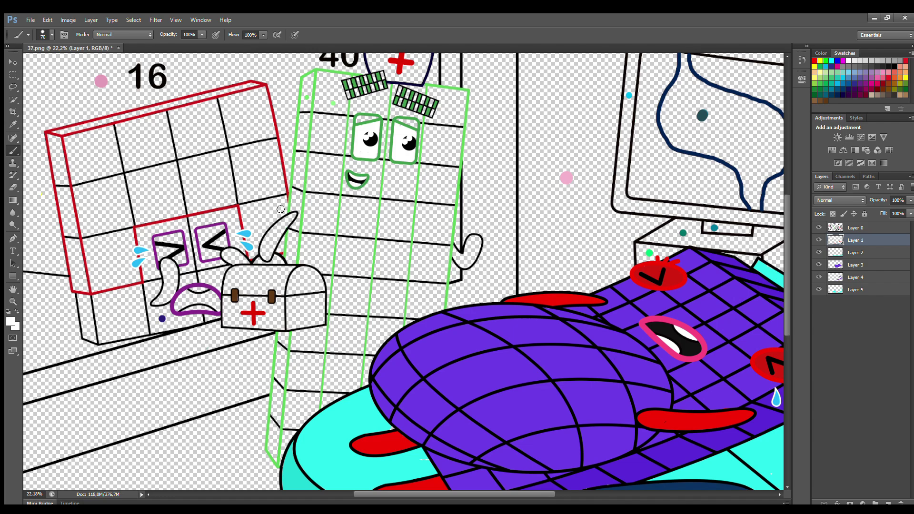
mouse_move(228, 291)
left_mouse_down()
mouse_move(234, 323)
mouse_move(286, 327)
mouse_move(320, 314)
mouse_move(309, 273)
mouse_move(248, 270)
mouse_move(235, 286)
left_mouse_up()
key("bracketright")
key("bracketright")
key("bracketright")
mouse_move(243, 283)
left_mouse_down()
mouse_move(290, 284)
mouse_move(246, 290)
mouse_move(276, 304)
mouse_move(262, 319)
left_mouse_up()
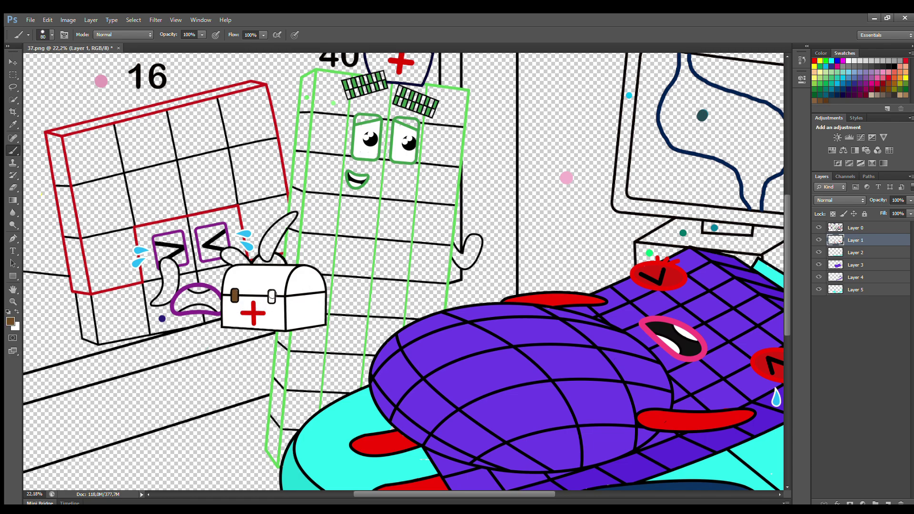
Fill both arms of the tall block character labelled 40 with dark green on Layer 1
key("i")
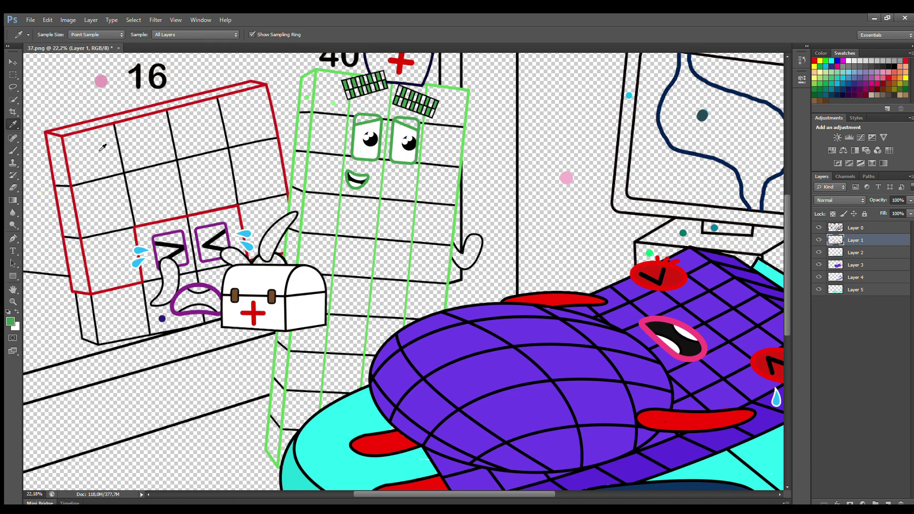
key("b")
mouse_move(288, 219)
left_mouse_down()
mouse_move(264, 251)
mouse_move(282, 228)
left_mouse_up()
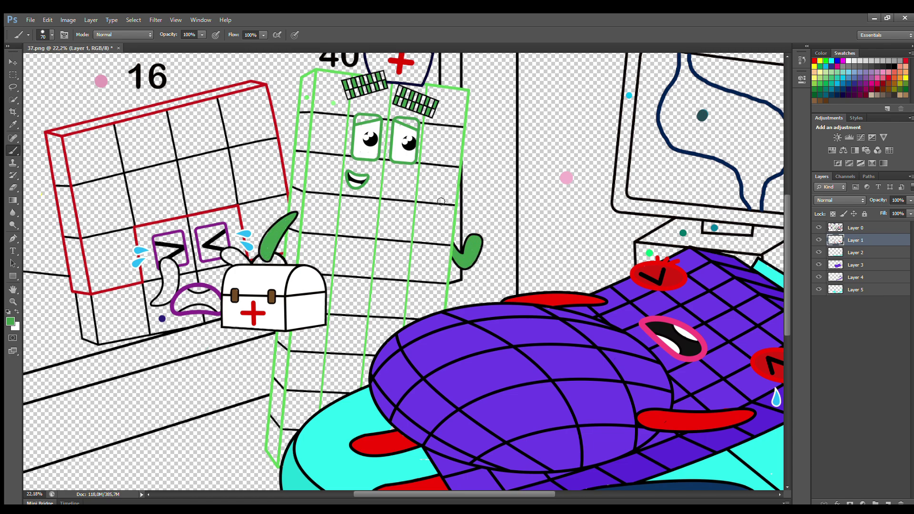
Paint the upper eyelids of the tall block character green, using Layer 1 and Layer 2
key("i")
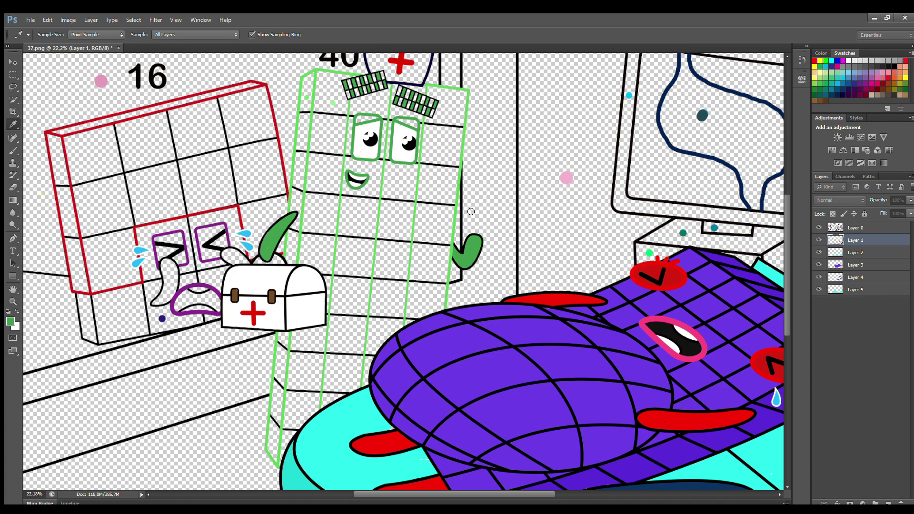
key("b")
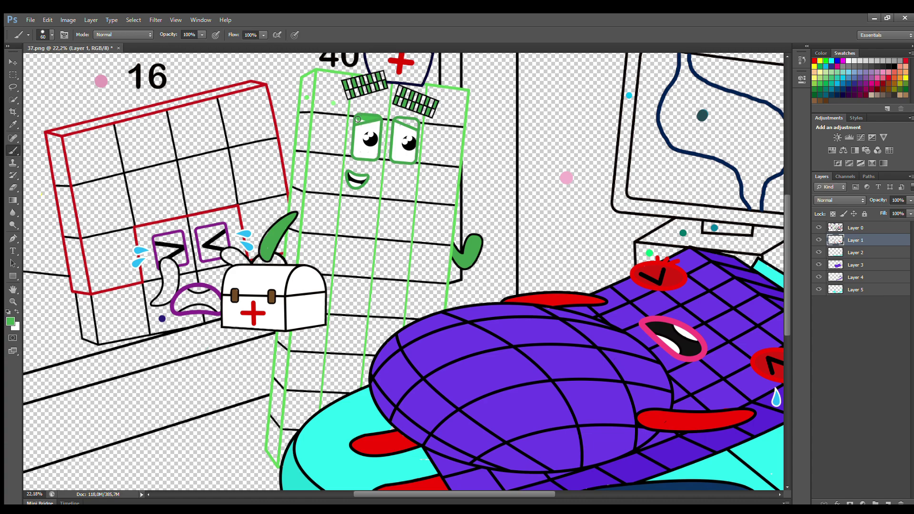
left_click(859, 251)
key("i")
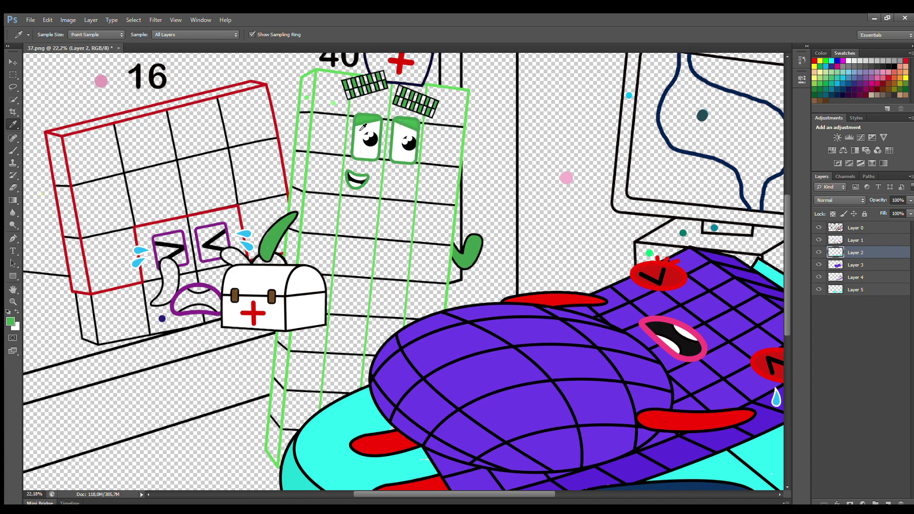
key("b")
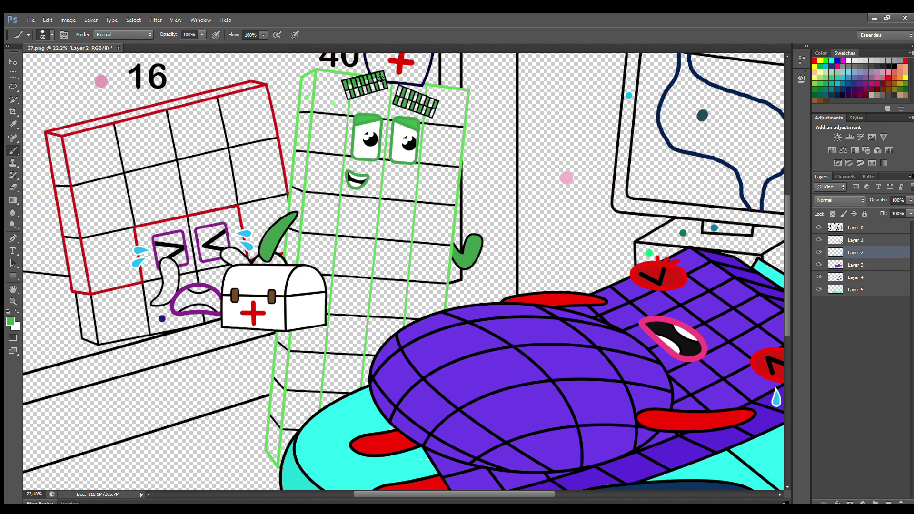
Sample the light green reference dot and fill the block-shaped eyebrows of character 40 with it on Layer 2
key("i")
left_click(307, 98)
key("b")
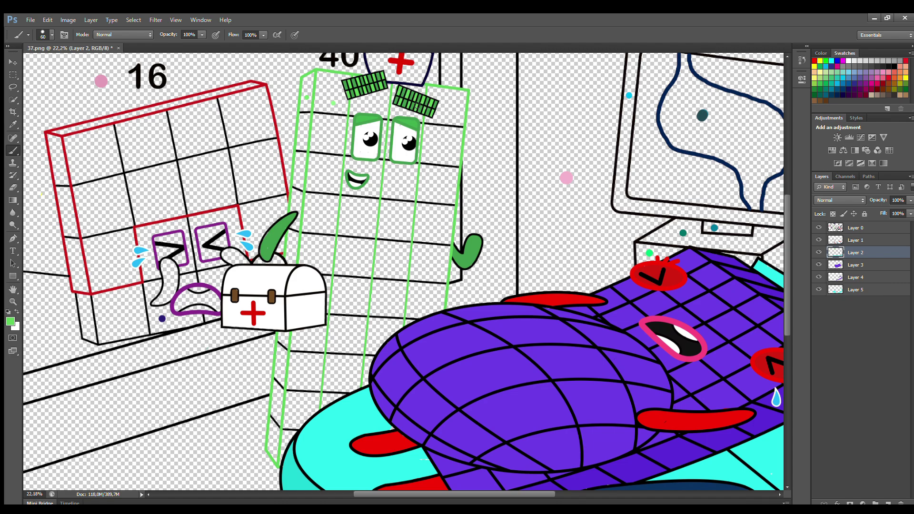
Add a layer at the bottom of the stack and fill the front face of character 40 with the sampled pale green
left_click(856, 290)
left_click(887, 503)
left_click_drag(856, 289, 856, 306)
left_click(13, 124)
left_click(334, 103)
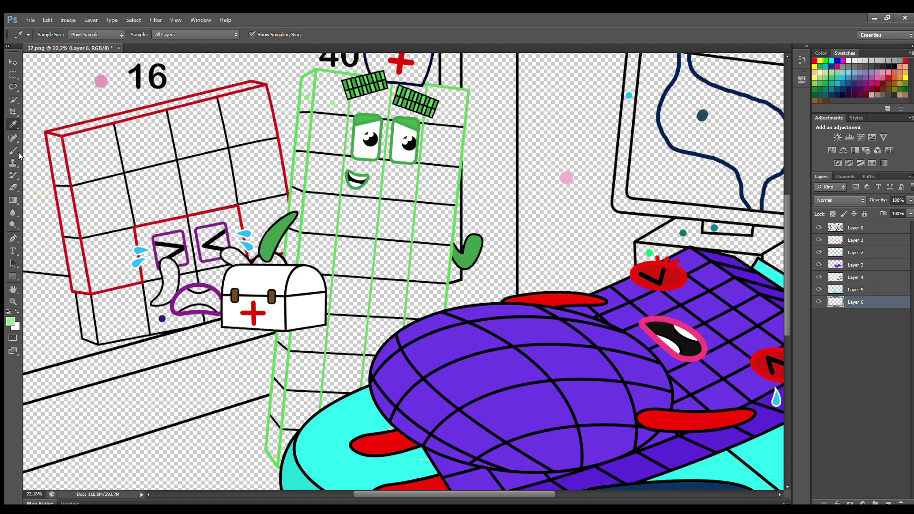
left_click(14, 150)
key("]")
key("bracketright")
key("bracketright")
key("bracketright")
key("bracketright")
left_click_drag(323, 73, 289, 462)
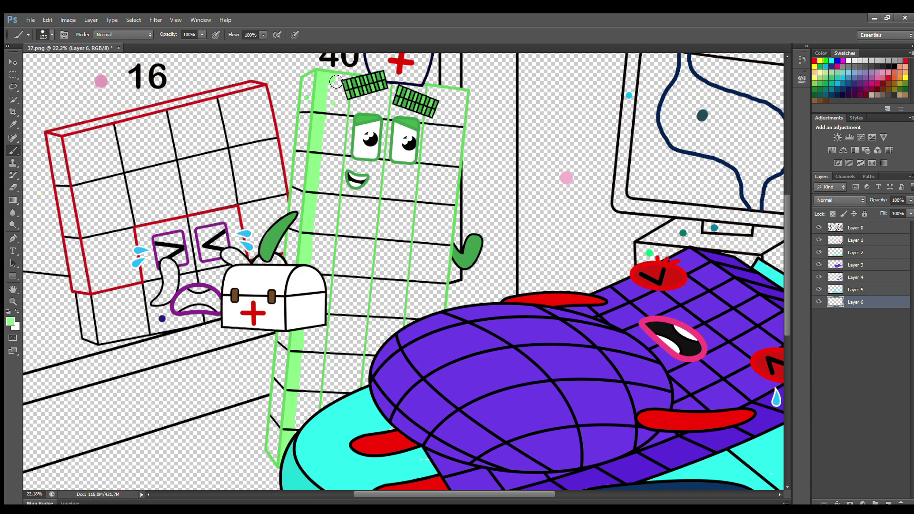
mouse_move(336, 81)
left_mouse_down()
mouse_move(460, 99)
mouse_move(441, 308)
mouse_move(441, 188)
mouse_move(412, 103)
mouse_move(349, 130)
mouse_move(400, 162)
mouse_move(352, 195)
mouse_move(329, 233)
mouse_move(343, 389)
mouse_move(422, 291)
mouse_move(381, 231)
left_mouse_up()
key("bracketright")
key("bracketright")
key("bracketright")
key("bracketright")
key("bracketright")
Fill the nurse cap above character 40 with white on Layer 3
left_click_drag(786, 289, 786, 285)
left_click(855, 241)
left_click(839, 264)
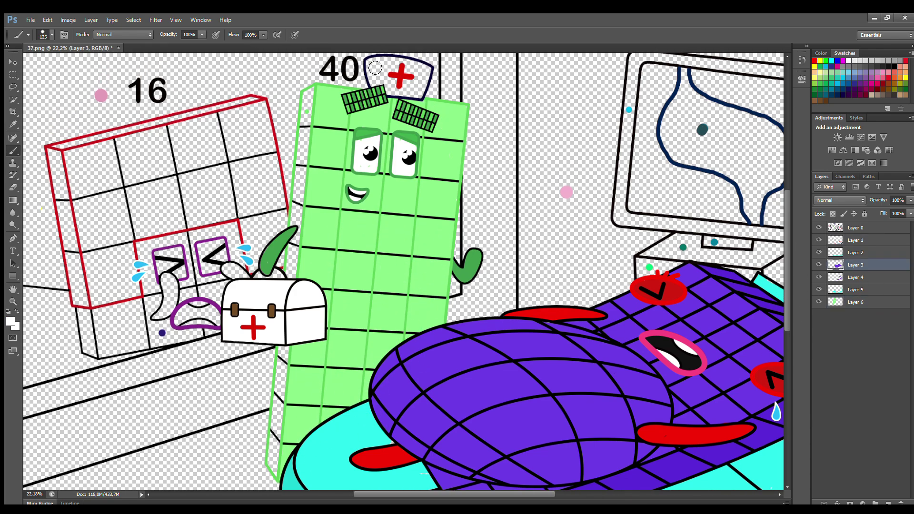
left_click_drag(372, 67, 407, 97)
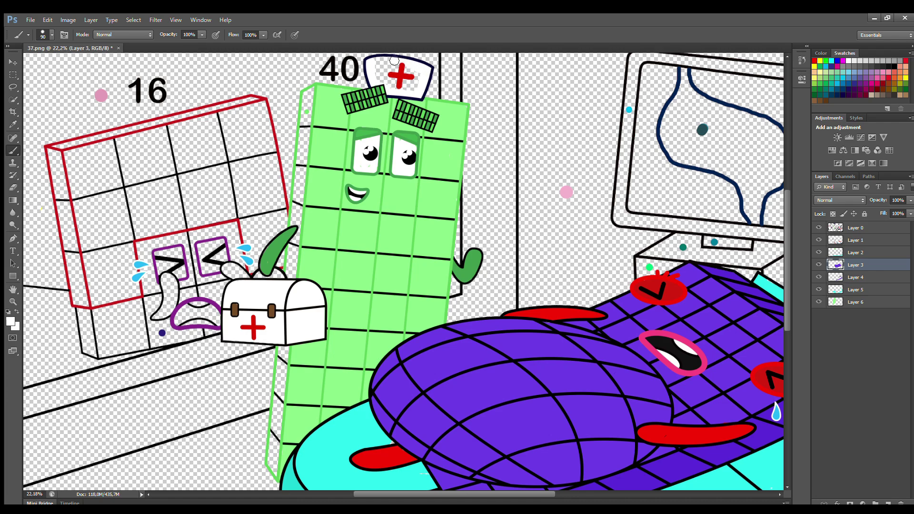
left_click_drag(394, 61, 417, 86)
Add a new bottom layer and fill the narrow side face of character 40 with the sampled medium green
left_click(857, 304)
left_click(888, 503)
left_click_drag(861, 305, 860, 350)
left_click(10, 124)
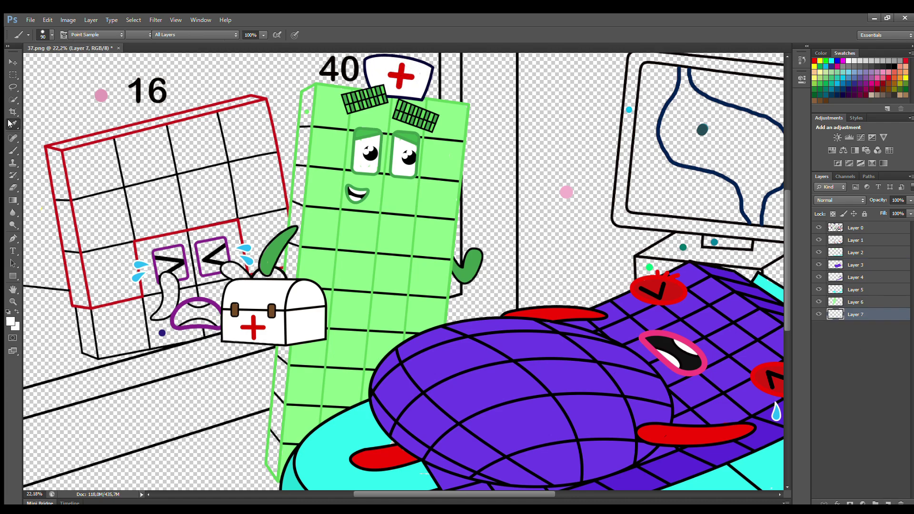
left_click(306, 112)
left_click(13, 151)
left_click_drag(312, 91, 280, 477)
key("bracketright")
key("bracketright")
key("bracketright")
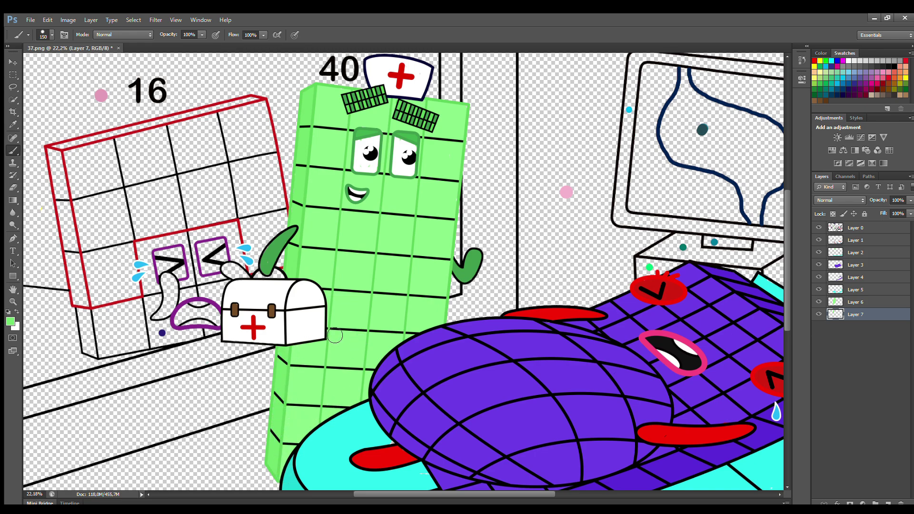
Fill the teeth of crying character 16 with white and its arms with dark purple on Layer 1, and switch to Layer 2
left_click(861, 240)
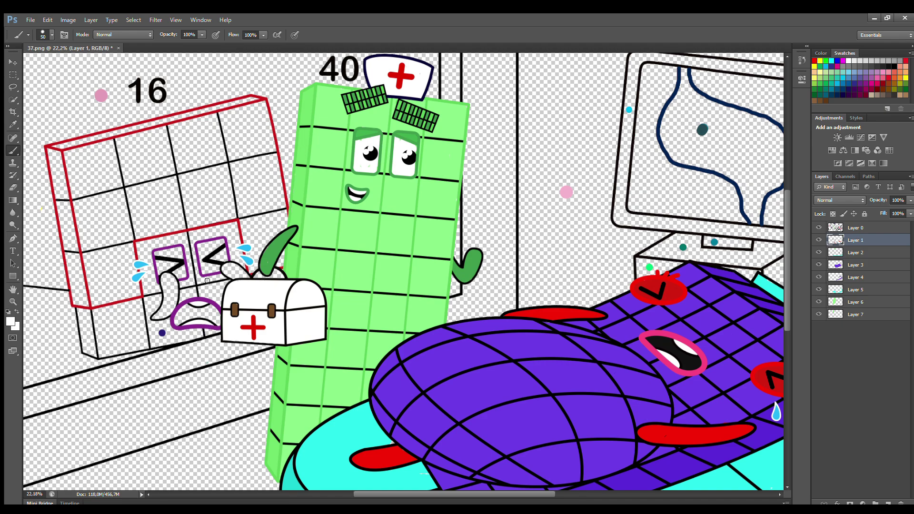
left_click(195, 300, "alt")
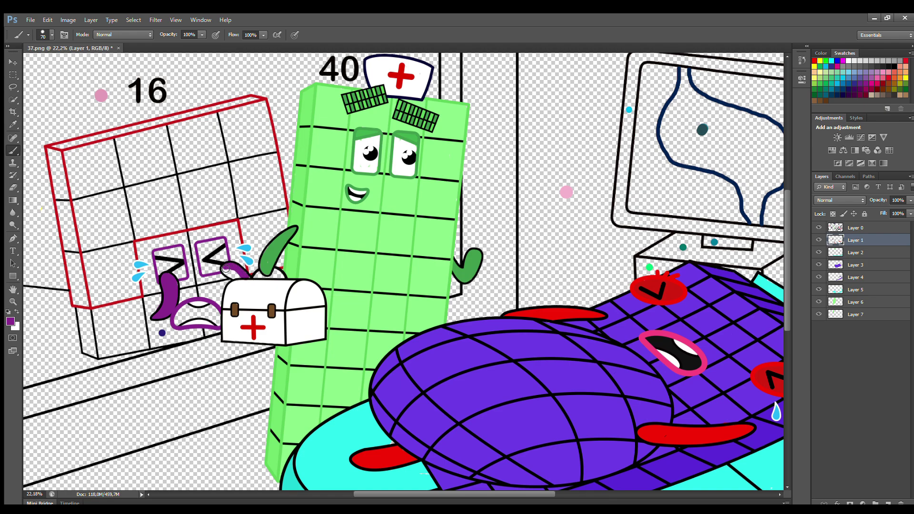
key("b")
key("alt+bracketleft")
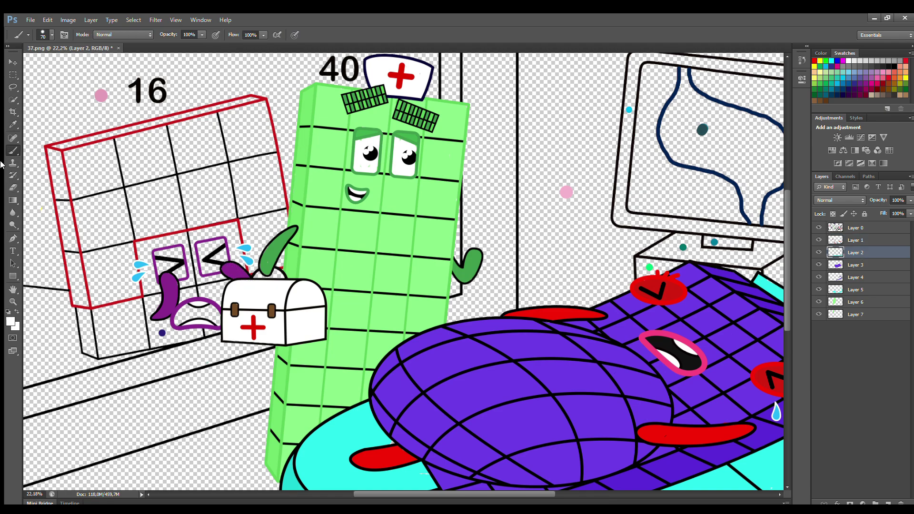
Fill the eyes of character 16 with the sampled purple and the inside of its mouth with black on Layer 2
key("i")
left_click(232, 268)
left_click(15, 152)
mouse_move(179, 251)
left_mouse_down()
mouse_move(181, 271)
mouse_move(154, 286)
left_mouse_up()
left_click(9, 188)
left_click(13, 151)
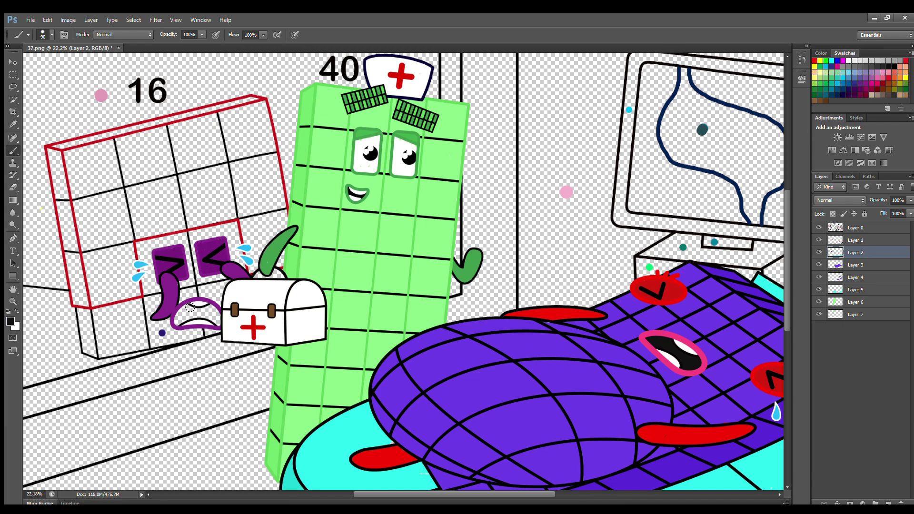
left_click_drag(190, 308, 208, 321)
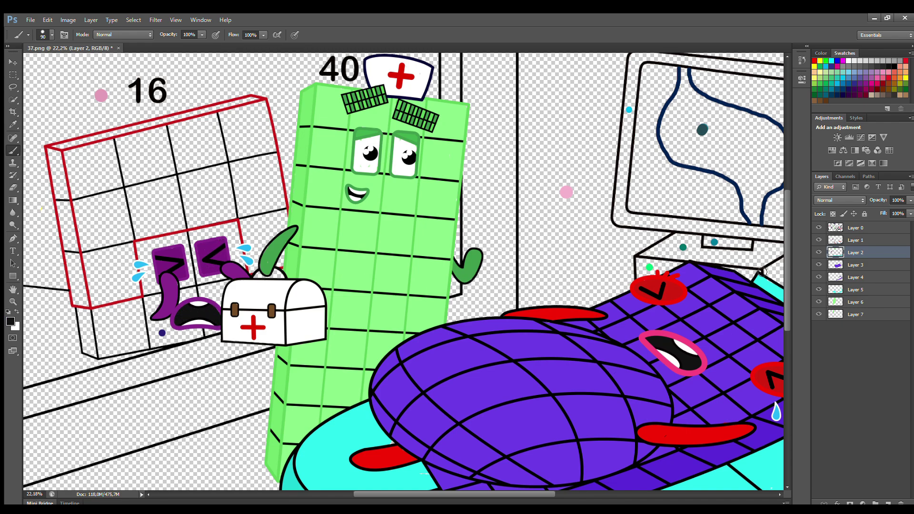
Fill the lower blocks of character 16 with the sampled dark blue on Layers 3 and 4, and erase the overspill below the outline
left_click(857, 267)
left_click(162, 333, "alt")
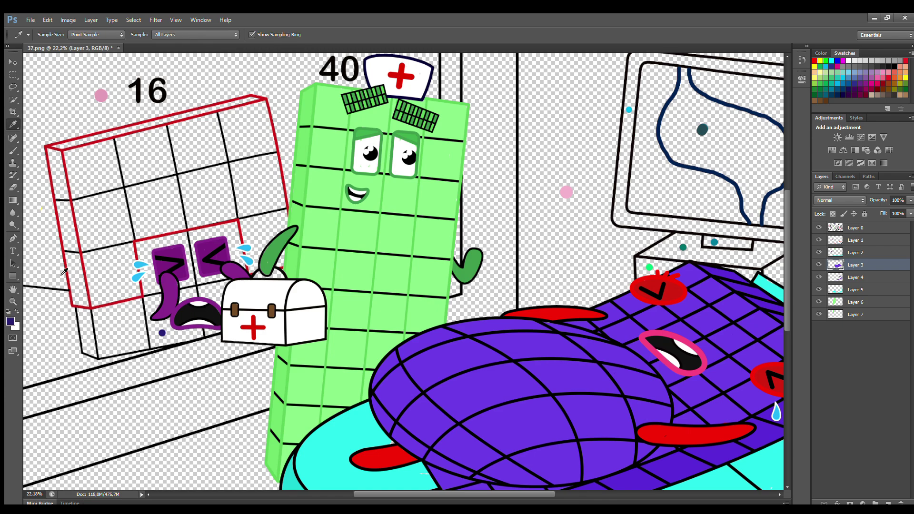
left_click_drag(98, 356, 212, 332)
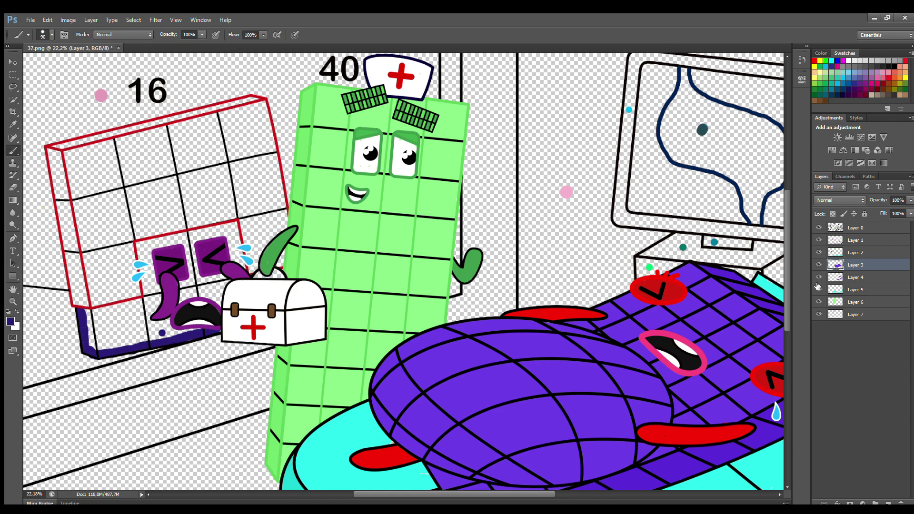
left_click(840, 278)
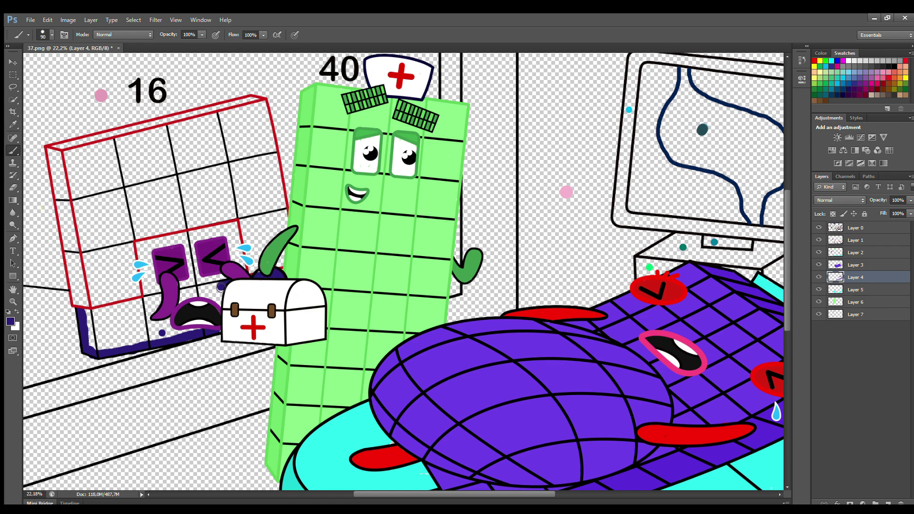
mouse_move(221, 287)
left_mouse_down()
mouse_move(88, 321)
mouse_move(100, 335)
mouse_move(91, 329)
mouse_move(182, 307)
mouse_move(153, 297)
mouse_move(146, 253)
mouse_move(148, 260)
mouse_move(236, 233)
mouse_move(243, 271)
mouse_move(177, 291)
mouse_move(197, 278)
mouse_move(176, 335)
mouse_move(116, 346)
mouse_move(190, 318)
mouse_move(221, 328)
left_mouse_up()
key("bracketright")
key("bracketright")
key("bracketright")
key("e")
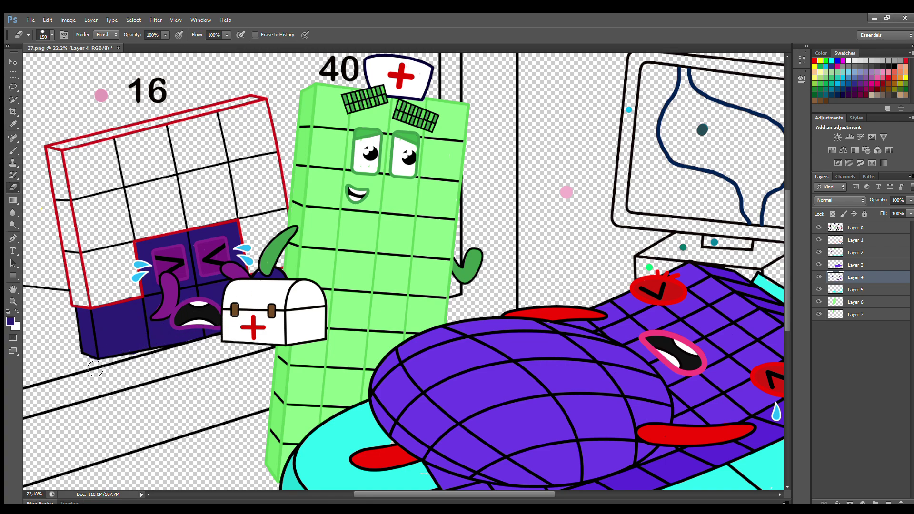
key("alt+bracketright")
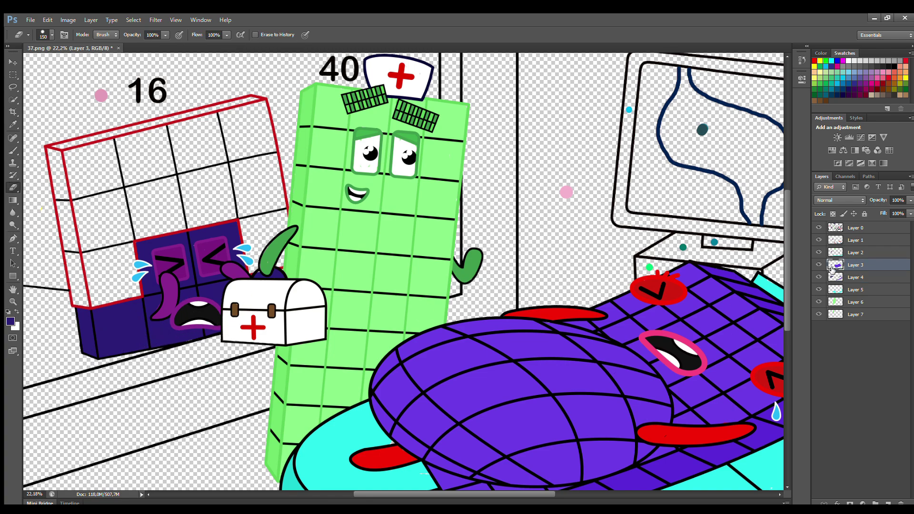
Fill the upper front blocks of character 16 with white on Layer 5
key("alt+bracketleft")
key("alt+bracketleft")
key("i")
key("b")
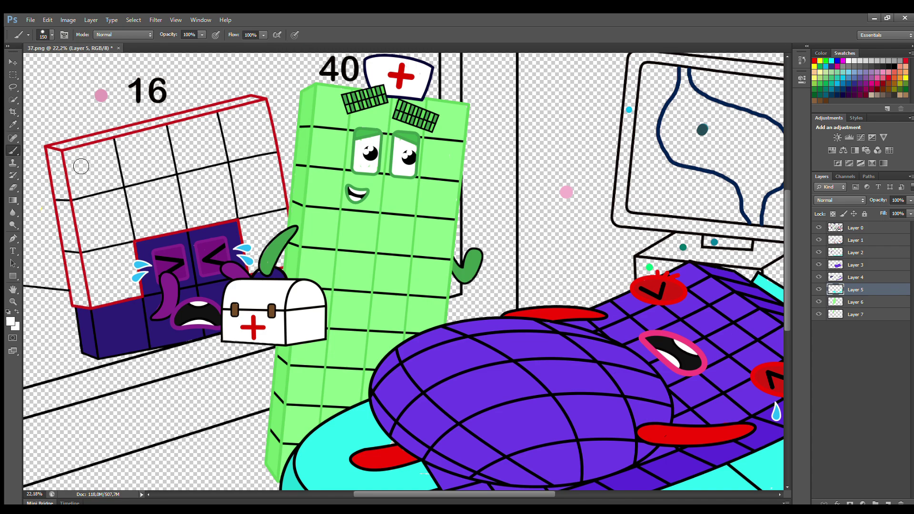
left_click_drag(74, 175, 87, 252)
mouse_move(96, 305)
left_mouse_down()
mouse_move(282, 265)
mouse_move(286, 219)
mouse_move(265, 111)
mouse_move(124, 144)
mouse_move(225, 136)
mouse_move(147, 165)
mouse_move(210, 174)
mouse_move(138, 205)
mouse_move(103, 250)
mouse_move(134, 254)
mouse_move(178, 206)
mouse_move(164, 229)
mouse_move(259, 254)
left_mouse_up()
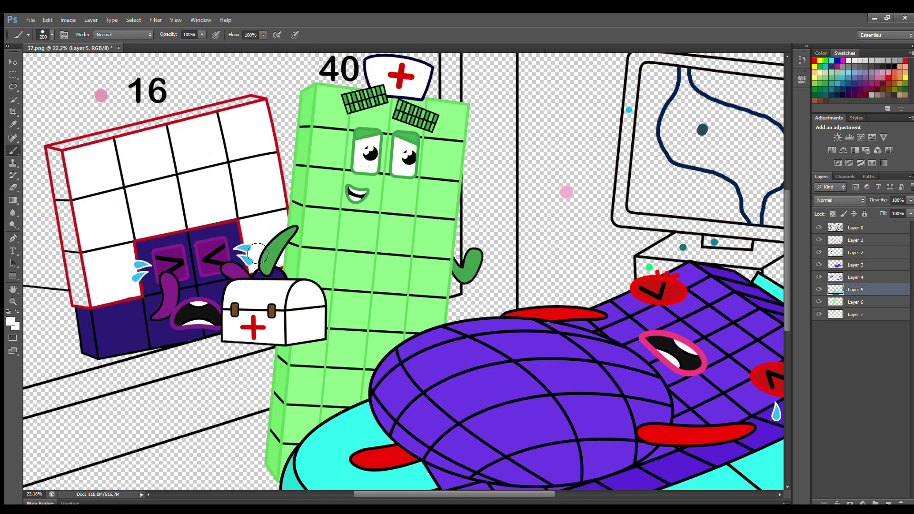
Draw short black block dividers across the narrow top edge of character 16 with the sampled line colour
left_click(855, 228)
left_click(13, 125)
left_click(125, 187)
left_click(13, 150)
left_click(855, 240)
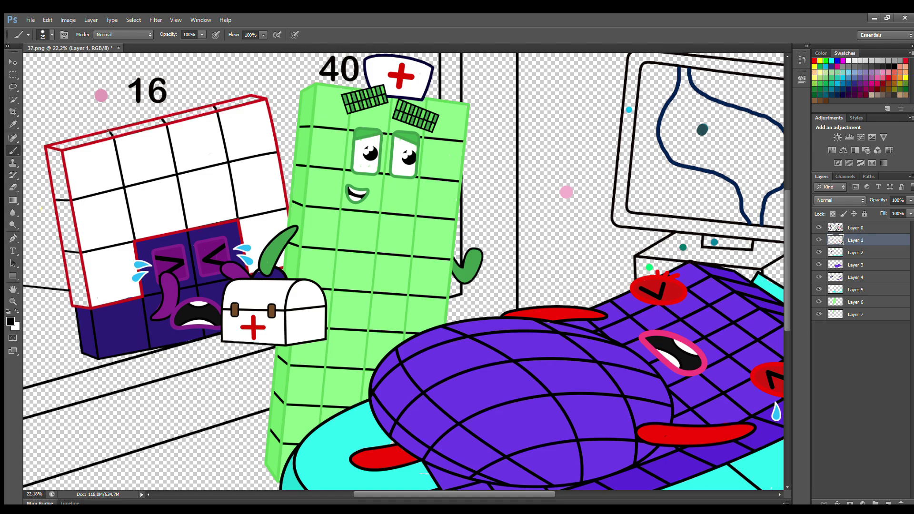
Fill the narrow top and side faces of character 16 with the sampled outline red on Layer 6
left_click(857, 288)
key("i")
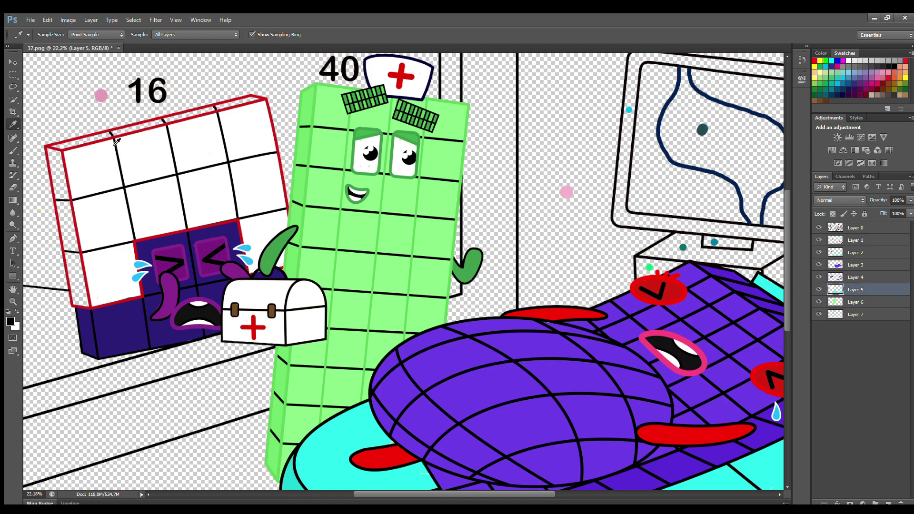
left_click(66, 148)
key("b")
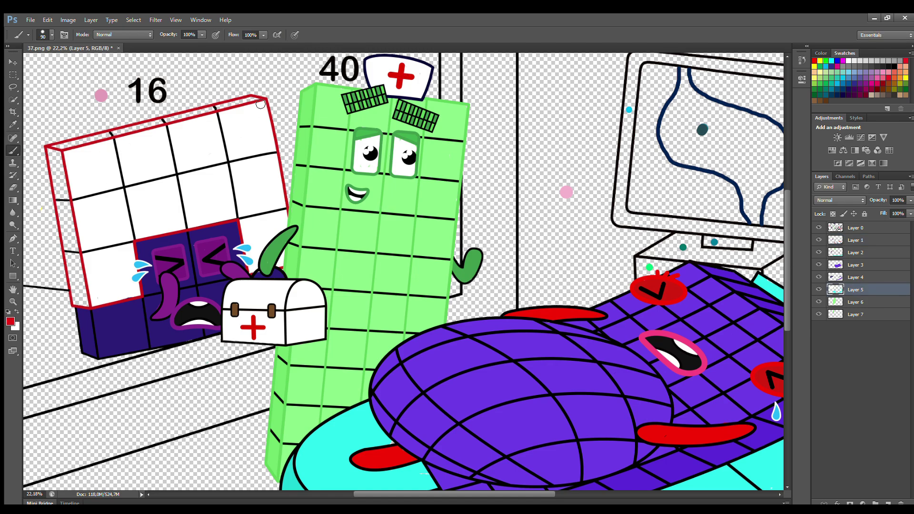
left_click(855, 303)
mouse_move(218, 110)
left_mouse_down()
mouse_move(54, 150)
mouse_move(83, 305)
left_mouse_up()
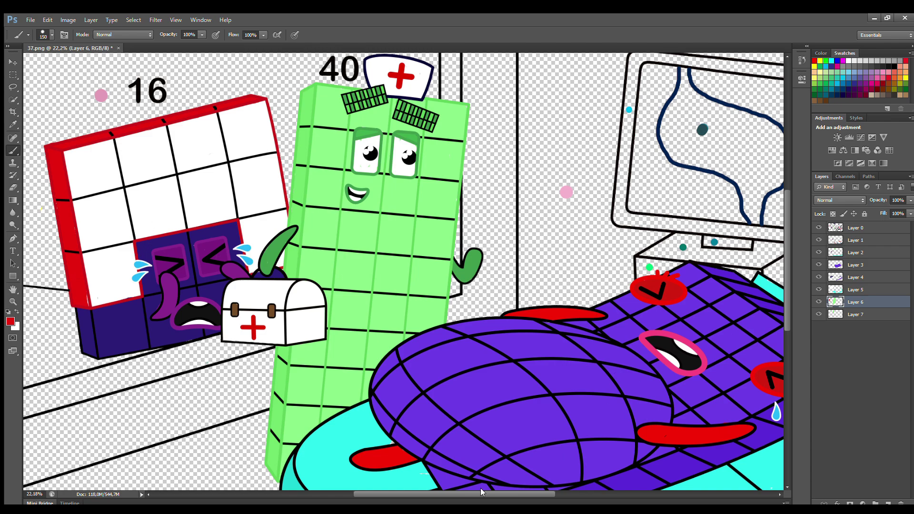
Fill the curved organ shape on the monitor screen with the sampled dark grey-teal on Layer 1
left_click_drag(481, 488, 521, 490)
left_click(860, 240)
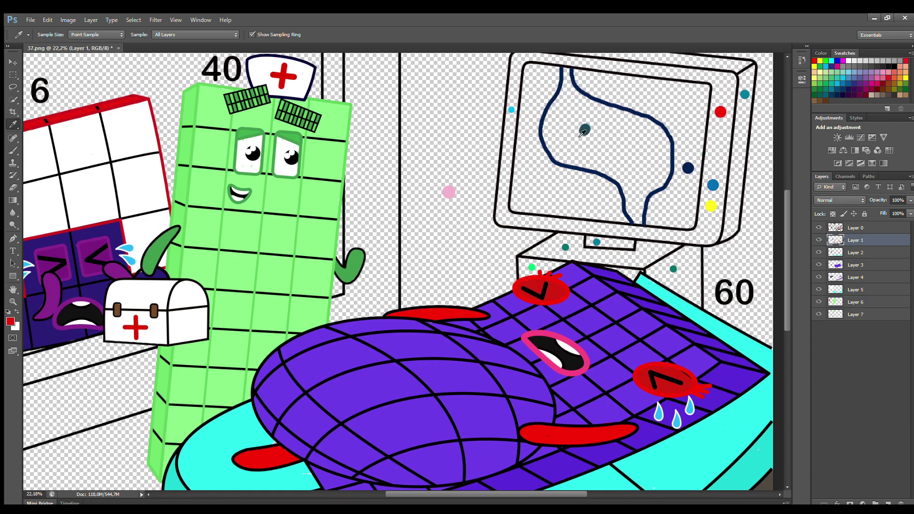
left_click(585, 130, "alt")
mouse_move(567, 73)
left_mouse_down()
mouse_move(549, 130)
mouse_move(557, 159)
mouse_move(548, 136)
mouse_move(576, 166)
mouse_move(619, 181)
mouse_move(632, 217)
mouse_move(661, 186)
mouse_move(670, 156)
mouse_move(659, 127)
mouse_move(574, 90)
mouse_move(567, 73)
left_mouse_up()
mouse_move(573, 111)
left_mouse_down()
mouse_move(636, 133)
mouse_move(663, 176)
mouse_move(640, 212)
mouse_move(583, 161)
mouse_move(572, 117)
mouse_move(647, 164)
left_mouse_up()
key("alt+bracketright")
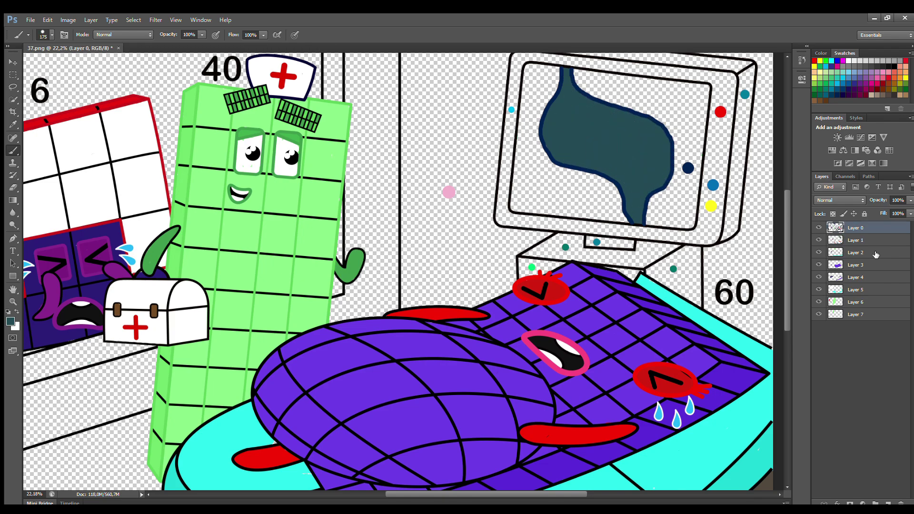
Fill the monitor screen around the curved shape with the sampled navy blue on Layer 2
left_click(856, 252)
left_click(633, 190, "alt")
mouse_move(535, 67)
left_mouse_down()
mouse_move(523, 208)
mouse_move(546, 213)
mouse_move(693, 229)
mouse_move(708, 99)
mouse_move(553, 80)
mouse_move(549, 114)
mouse_move(615, 205)
mouse_move(687, 185)
mouse_move(619, 98)
mouse_move(678, 126)
mouse_move(605, 185)
left_mouse_up()
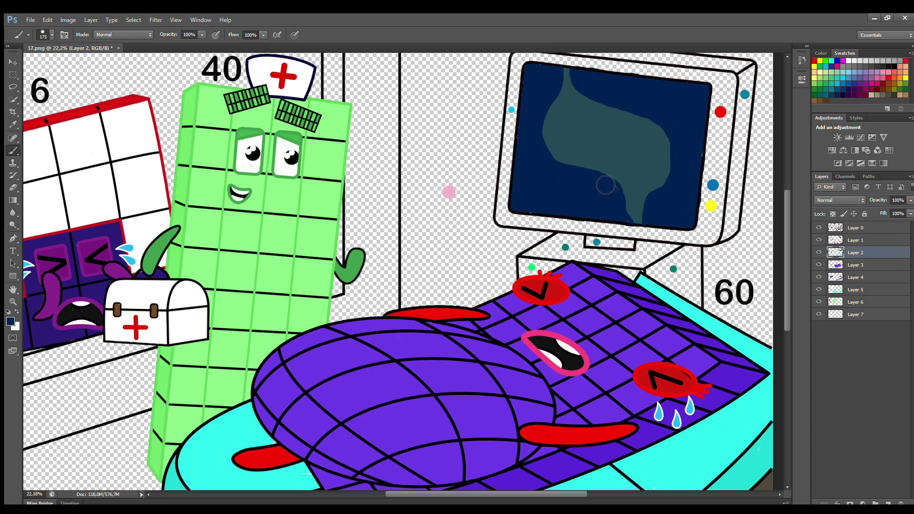
Fill the front bezel of the monitor with the sampled bright cyan on Layer 3
left_click(854, 264)
left_click(13, 124)
left_click_drag(786, 227, 786, 224)
left_click(511, 122)
left_click(11, 150)
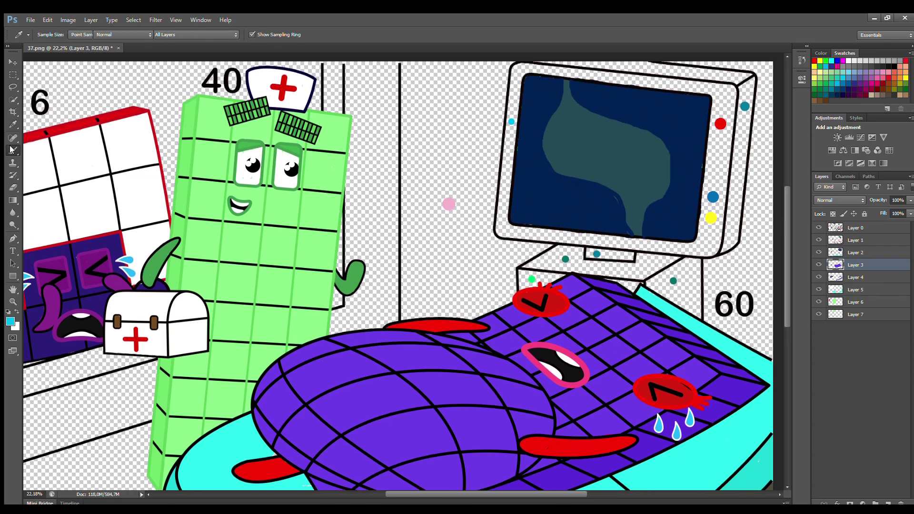
left_click(11, 149)
mouse_move(523, 65)
left_mouse_down()
mouse_move(497, 236)
mouse_move(716, 249)
mouse_move(734, 98)
mouse_move(529, 67)
left_mouse_up()
left_click_drag(710, 104, 708, 229)
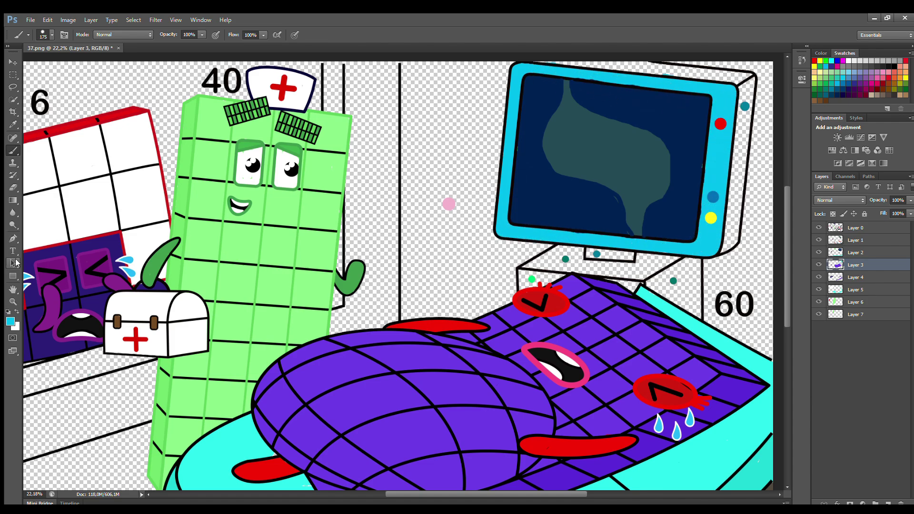
Fill the monitor's neck and its side and top faces with the sampled dark teal on Layer 4
key("e")
left_click(864, 278)
key("b")
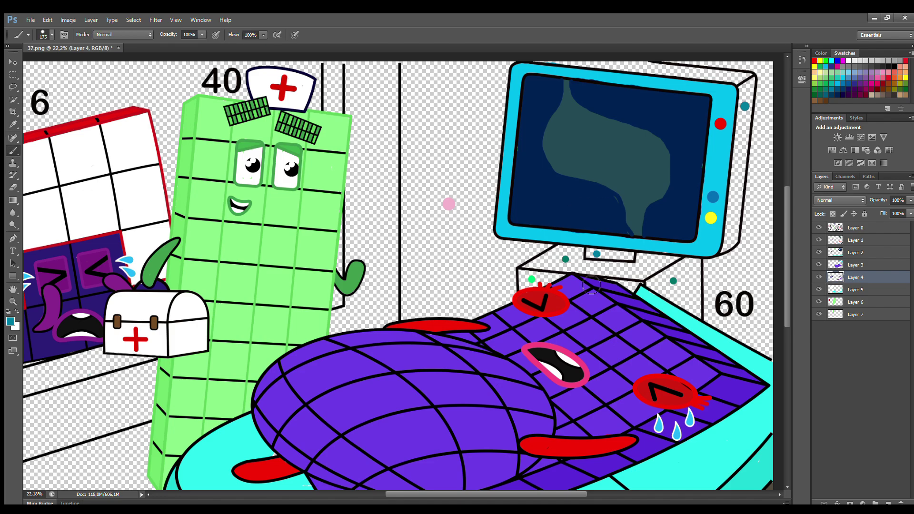
key("bracketleft")
key("bracketleft")
left_click_drag(597, 253, 617, 256)
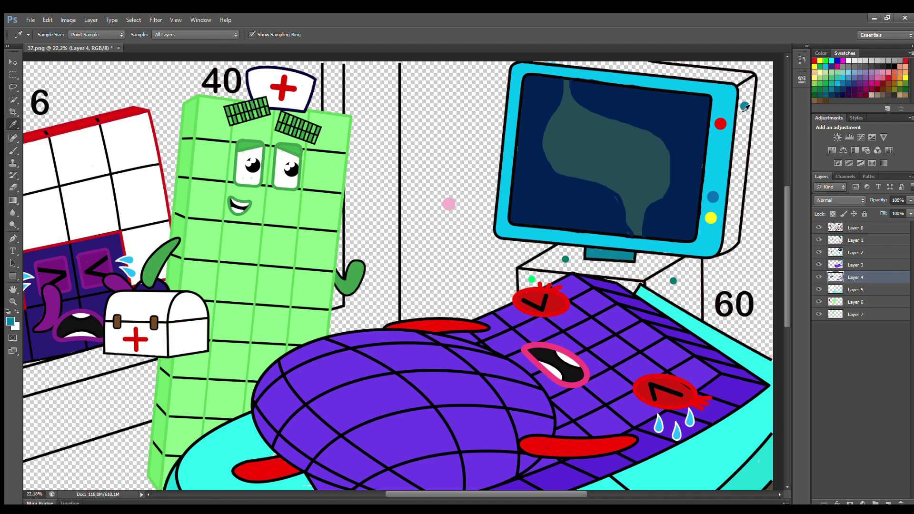
key("bracketright")
key("bracketright")
mouse_move(534, 78)
left_mouse_down()
mouse_move(589, 69)
mouse_move(703, 78)
mouse_move(748, 83)
mouse_move(751, 99)
mouse_move(753, 83)
mouse_move(729, 222)
left_mouse_up()
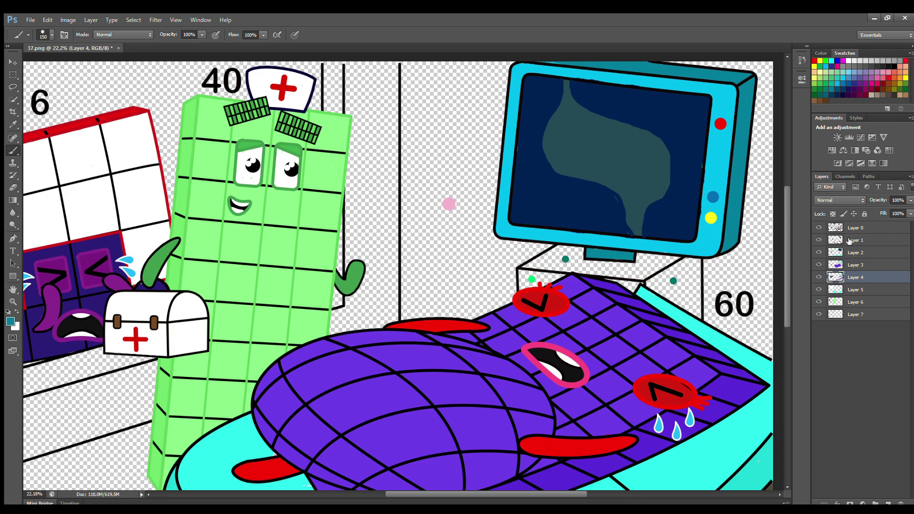
left_click(856, 265)
left_click(13, 187)
Fill the top face of the stand beneath the monitor with the sampled dark green on Layer 5
left_click(859, 288)
left_click(13, 150)
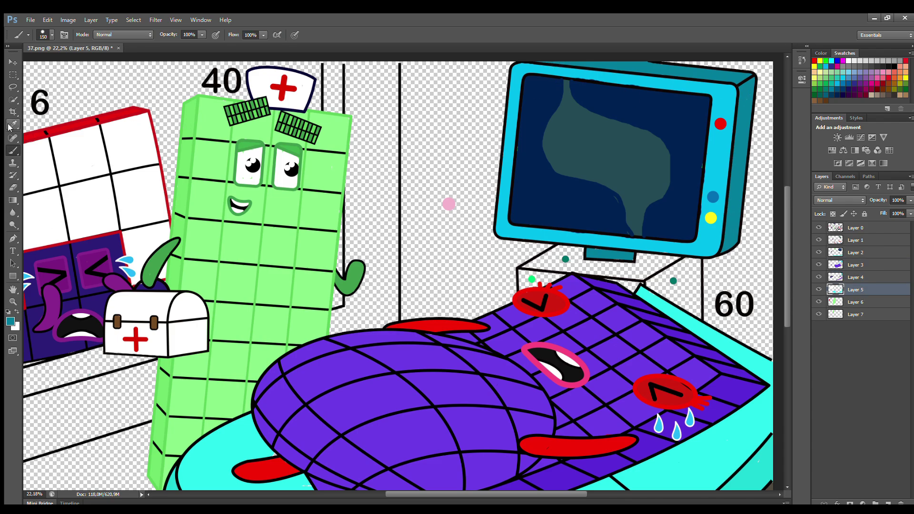
left_click(9, 127)
left_click(565, 260)
left_click(11, 150)
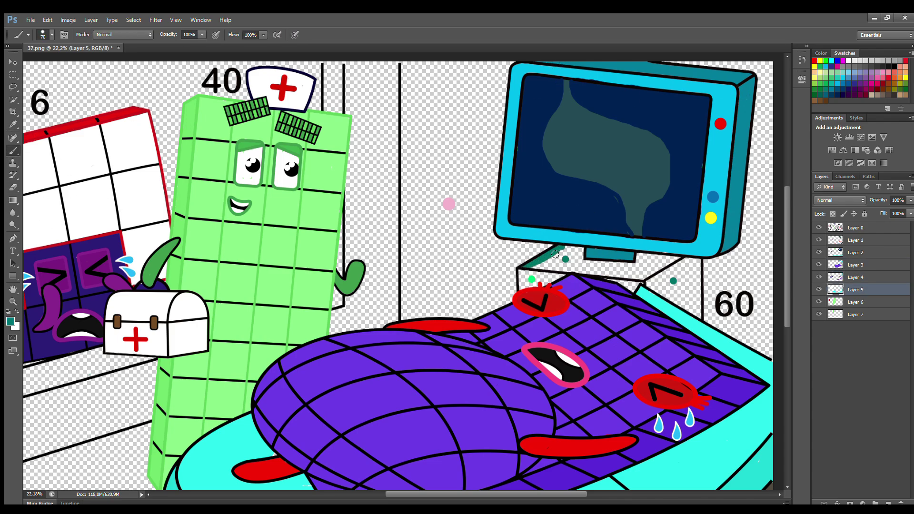
mouse_move(551, 270)
left_mouse_down()
mouse_move(649, 275)
mouse_move(672, 261)
mouse_move(567, 255)
mouse_move(600, 272)
left_mouse_up()
Fill the front face of the monitor stand with the sampled bright green on Layer 6
key("bracketright")
key("bracketright")
key("alt+bracketright")
left_click(531, 279, "alt")
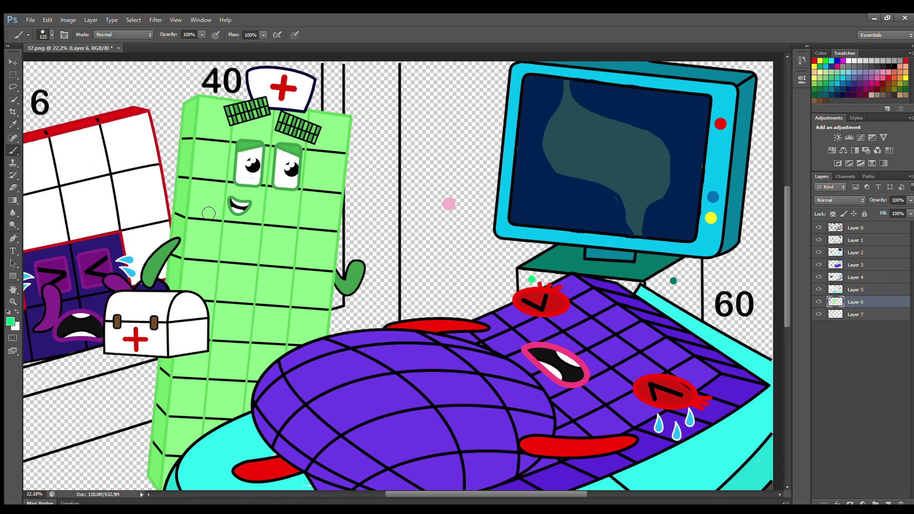
left_click_drag(526, 277, 570, 281)
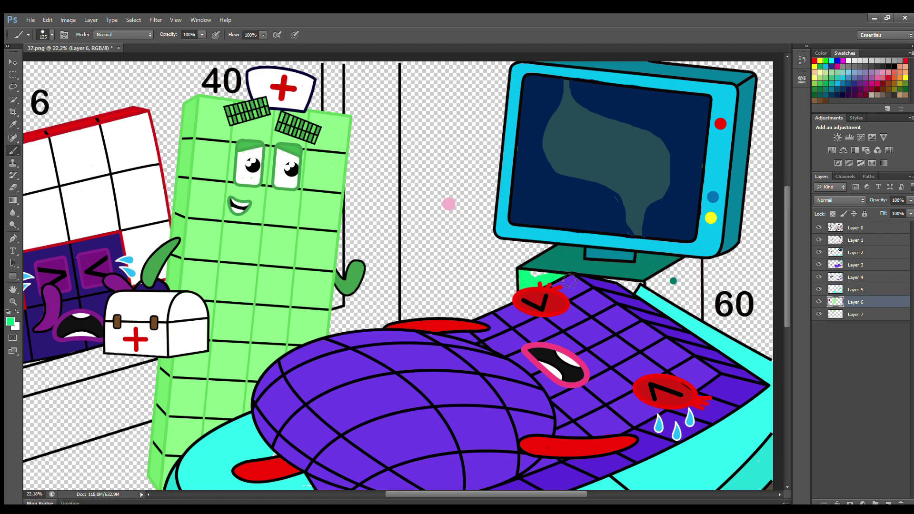
Fill the side face of the monitor stand with the sampled dark green on Layer 7
left_click(826, 313)
left_click(673, 281, "alt")
mouse_move(646, 283)
left_mouse_down()
mouse_move(698, 316)
mouse_move(696, 265)
mouse_move(699, 275)
mouse_move(680, 288)
left_mouse_up()
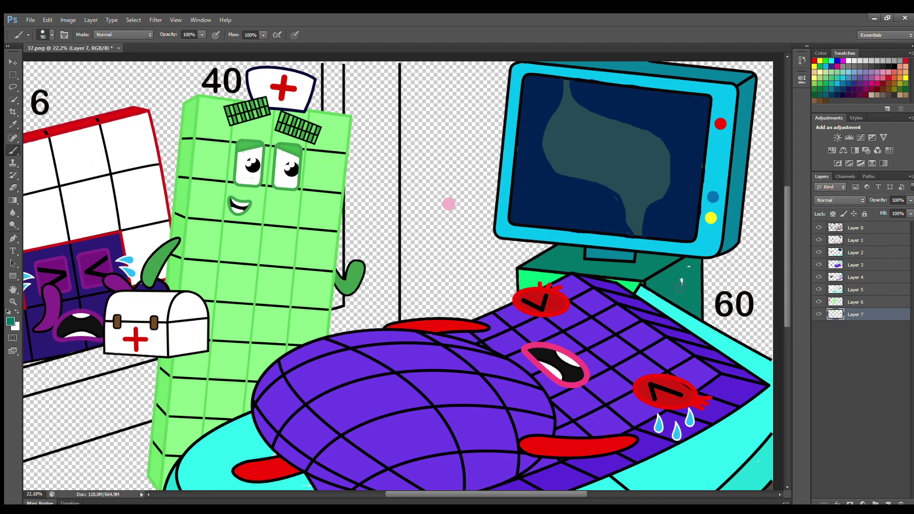
Add a bottom layer and fill the wide faces of the vertical frame behind character 40 and the lower band with light orange
left_click_drag(460, 493, 412, 491)
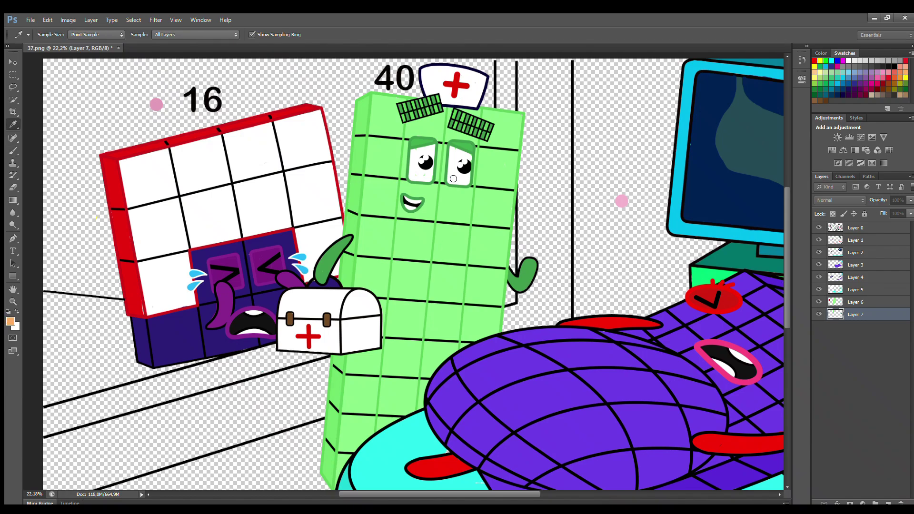
left_click(889, 503)
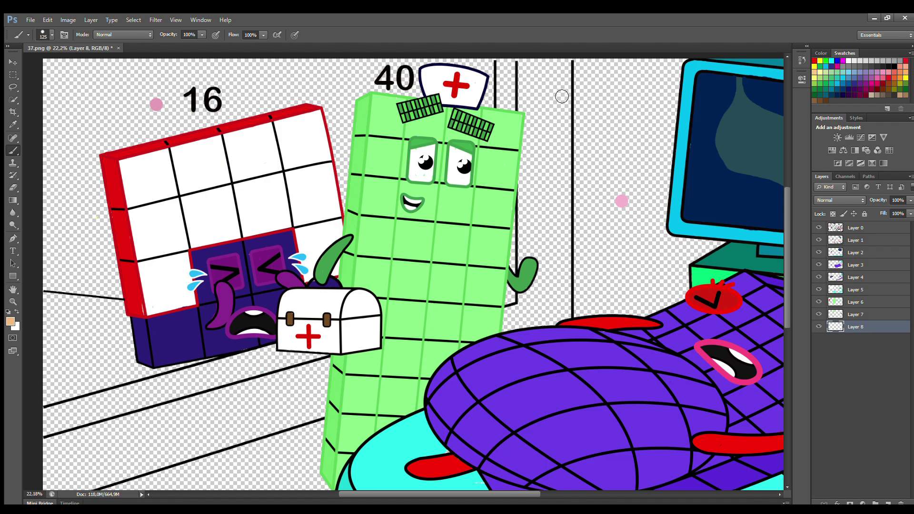
key("bracketright")
key("bracketright")
left_click_drag(562, 60, 564, 328)
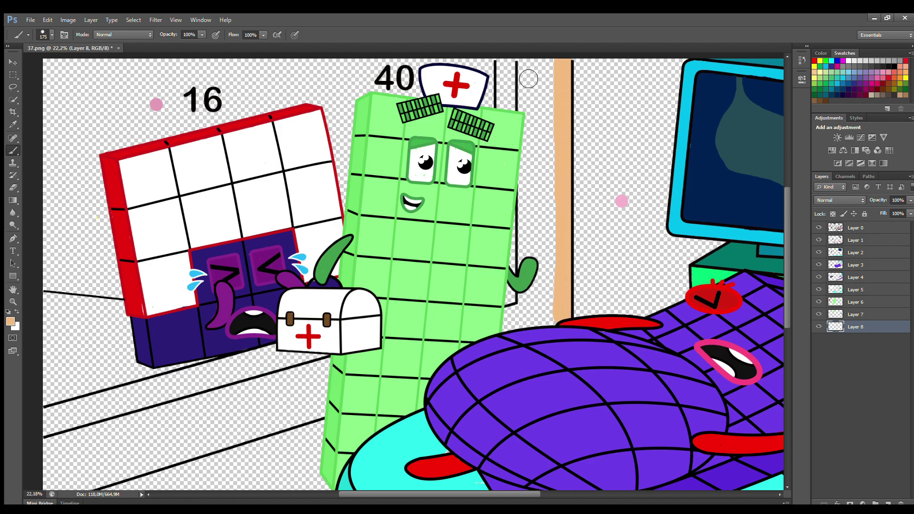
left_click_drag(527, 62, 526, 318)
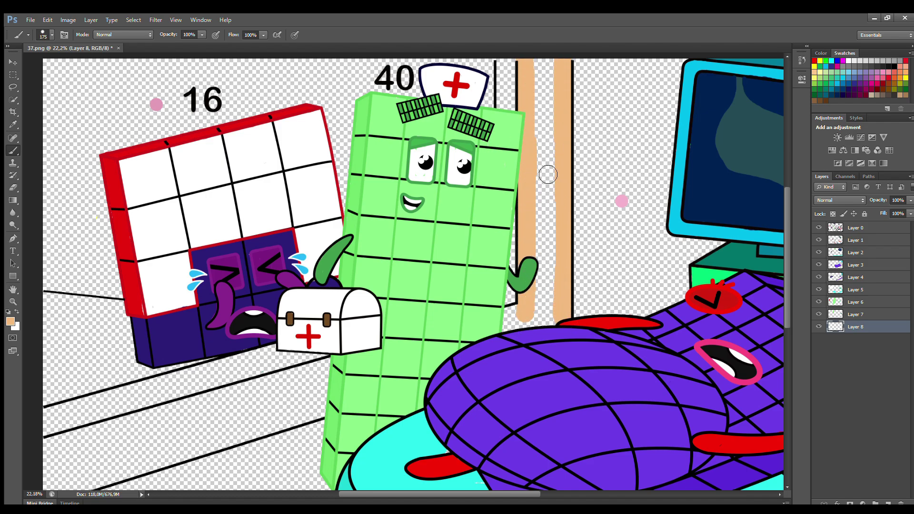
mouse_move(548, 174)
left_mouse_down()
mouse_move(553, 139)
mouse_move(558, 324)
mouse_move(538, 330)
left_mouse_up()
key("bracketright")
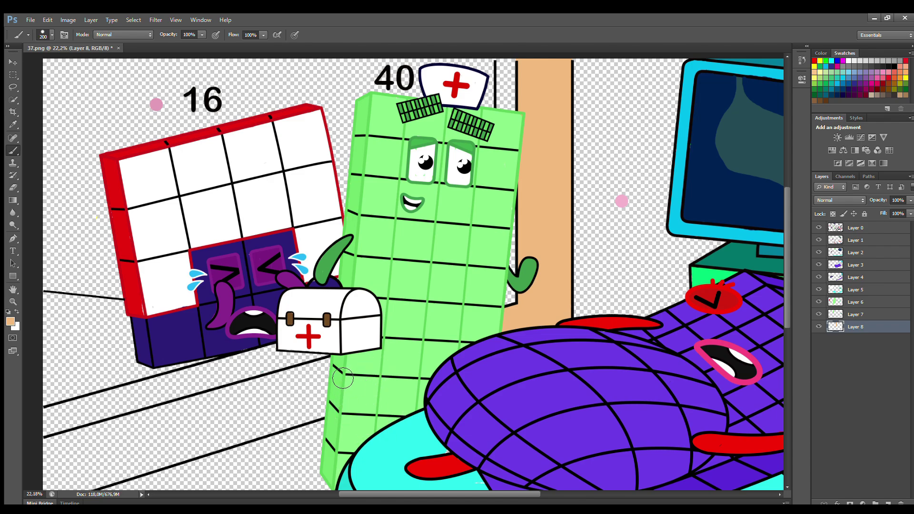
mouse_move(342, 379)
left_mouse_down()
mouse_move(59, 454)
mouse_move(48, 470)
mouse_move(86, 468)
mouse_move(284, 405)
mouse_move(335, 372)
mouse_move(101, 432)
mouse_move(306, 380)
left_mouse_up()
scroll(786, 307, "down", 1)
Add another layer and fill the narrow inner faces of the vertical frame and the lower band with a darker orange
key("ctrl+shift+alt+n")
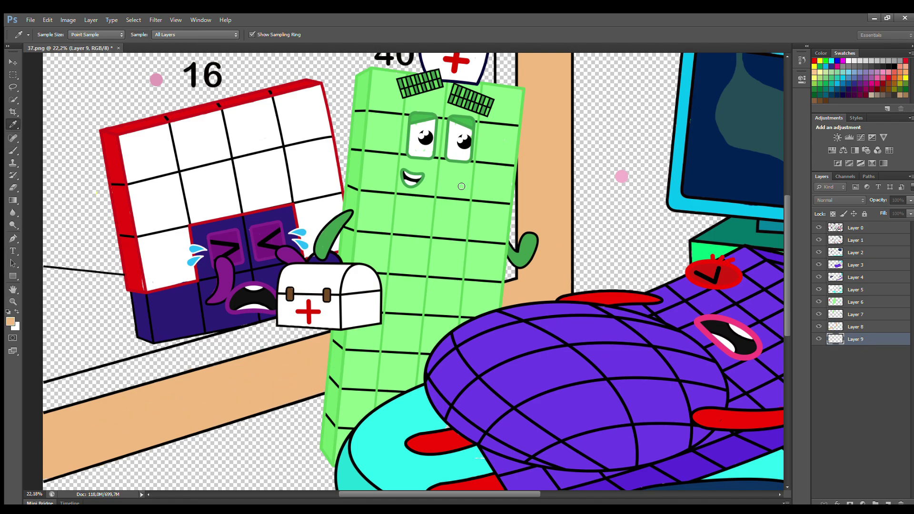
mouse_move(45, 393)
left_mouse_down()
mouse_move(275, 339)
mouse_move(248, 359)
mouse_move(48, 410)
left_mouse_up()
scroll(784, 325, "up", 2)
left_click_drag(506, 61, 515, 314)
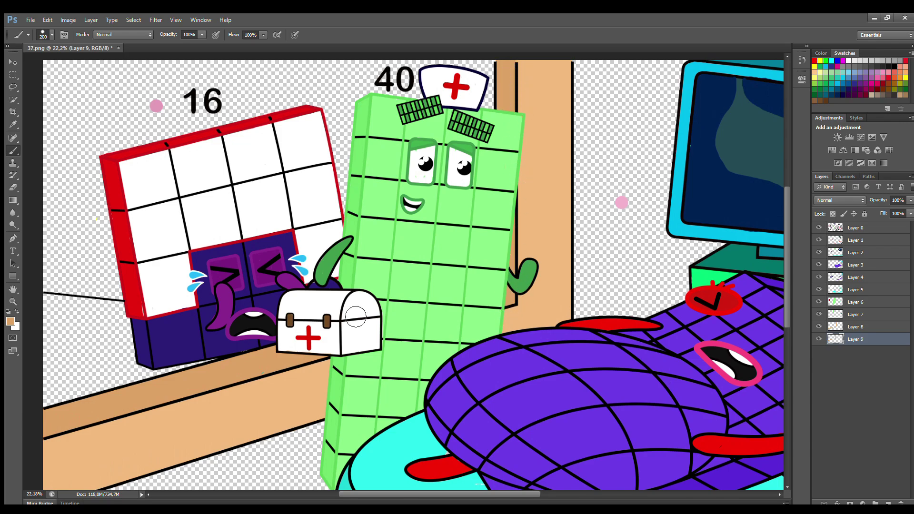
Add a layer beneath the frame colours and fill the wall behind character 16 with the sampled darker pink
key("ctrl+shift+alt+n")
scroll(392, 316, "down", 1)
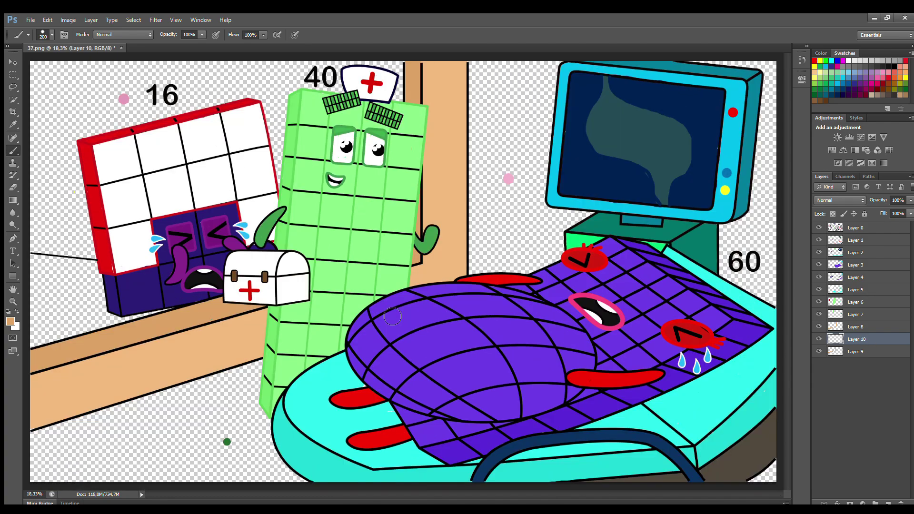
key("ctrl+bracketleft")
left_click(124, 99, "alt")
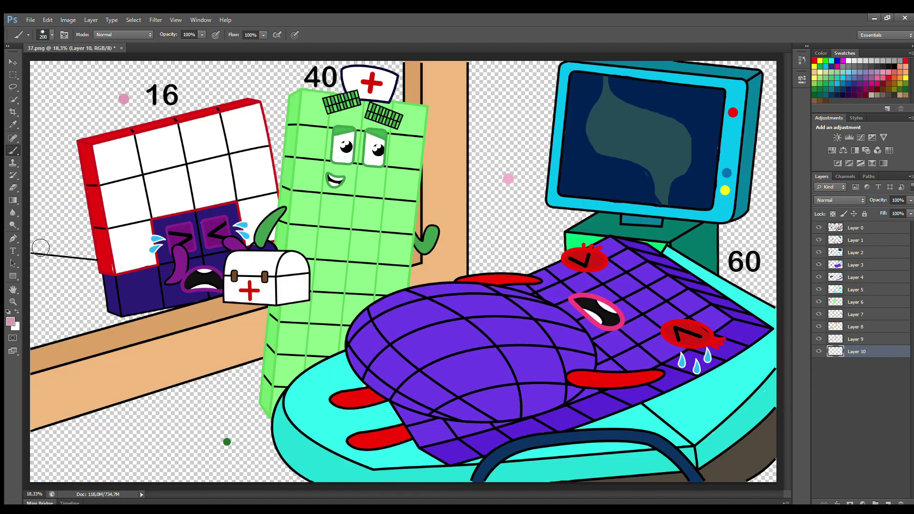
mouse_move(41, 245)
left_mouse_down()
mouse_move(73, 254)
mouse_move(41, 245)
mouse_move(312, 98)
mouse_move(73, 222)
left_mouse_up()
Fill the wall around the monitor and number 60 with the sampled light pink, using a 500-size brush
key("bracketright")
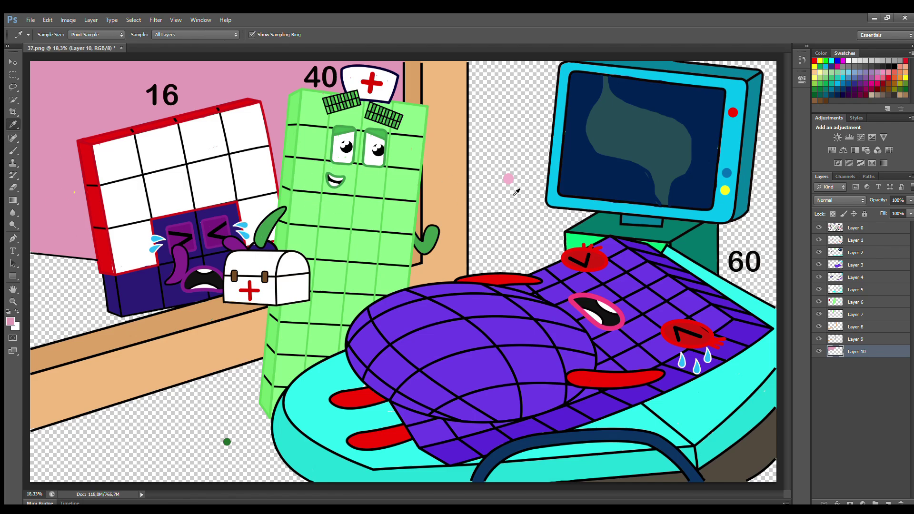
mouse_move(483, 72)
left_mouse_down()
mouse_move(486, 257)
mouse_move(784, 314)
left_mouse_up()
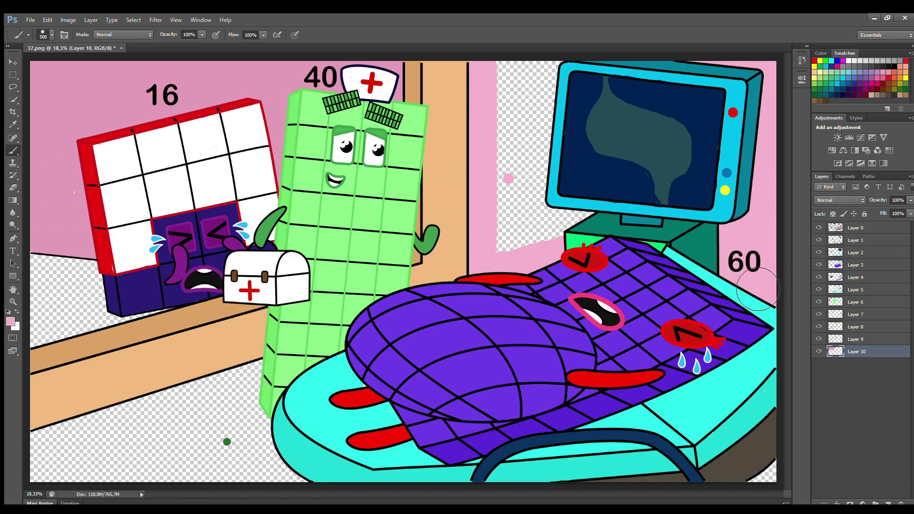
left_click_drag(528, 67, 502, 241)
Fill the floor with the sampled green and softly shade it darker beside the bed and in the far corner
key("i")
left_click(224, 440)
key("b")
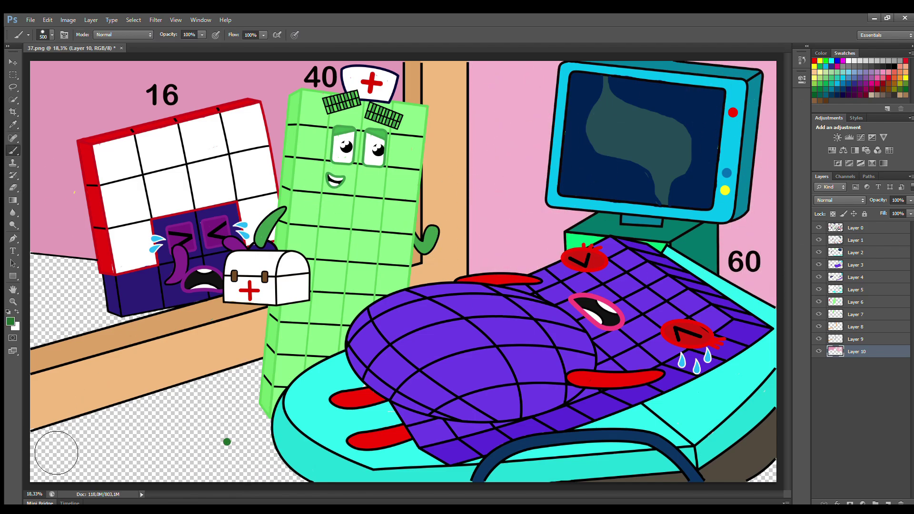
mouse_move(57, 449)
left_mouse_down()
mouse_move(252, 393)
mouse_move(152, 446)
mouse_move(334, 494)
mouse_move(255, 479)
mouse_move(657, 495)
mouse_move(731, 478)
left_mouse_up()
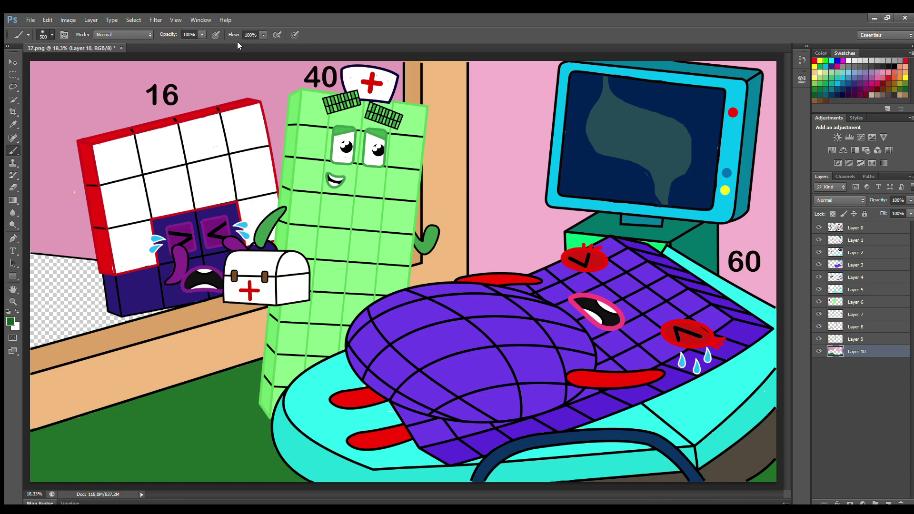
mouse_move(287, 425)
left_mouse_down()
mouse_move(324, 494)
mouse_move(296, 442)
mouse_move(313, 488)
left_mouse_up()
left_click(777, 479)
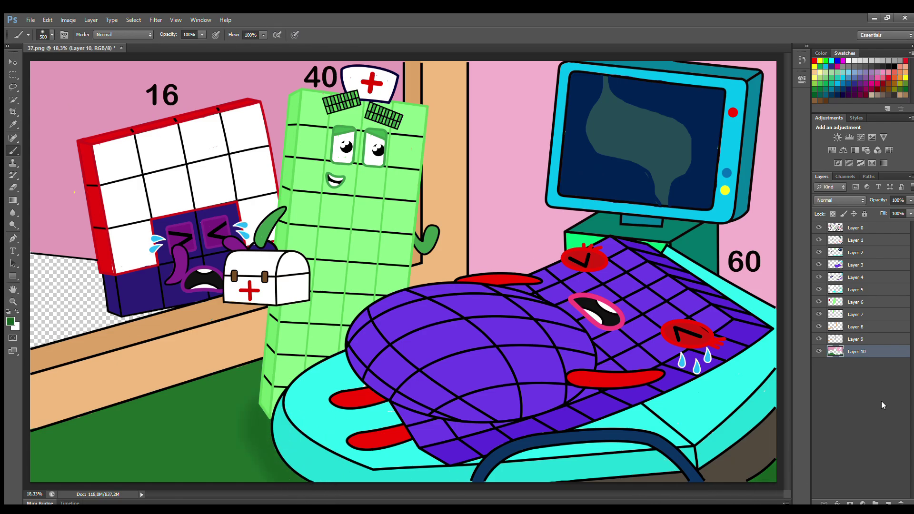
Add another bottom layer and fill the empty area between the pink wall behind character 16 and the orange band with darker green
left_click(889, 503)
key("i")
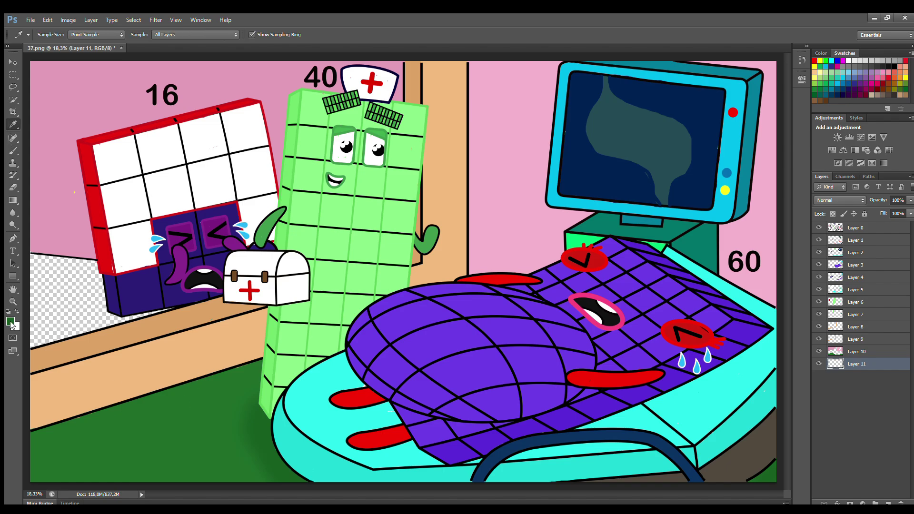
left_click(11, 323)
left_click(489, 256)
key("Return")
key("b")
mouse_move(51, 275)
left_mouse_down()
mouse_move(63, 301)
mouse_move(50, 361)
left_mouse_up()
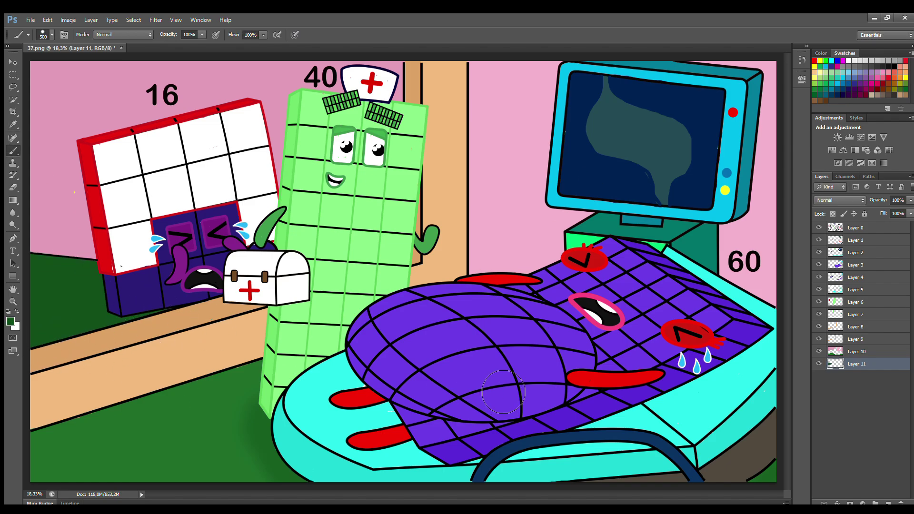
On Layer 0, soften the edges of the grey-green reflection on the monitor screen with a 125-size brush
left_click(857, 228)
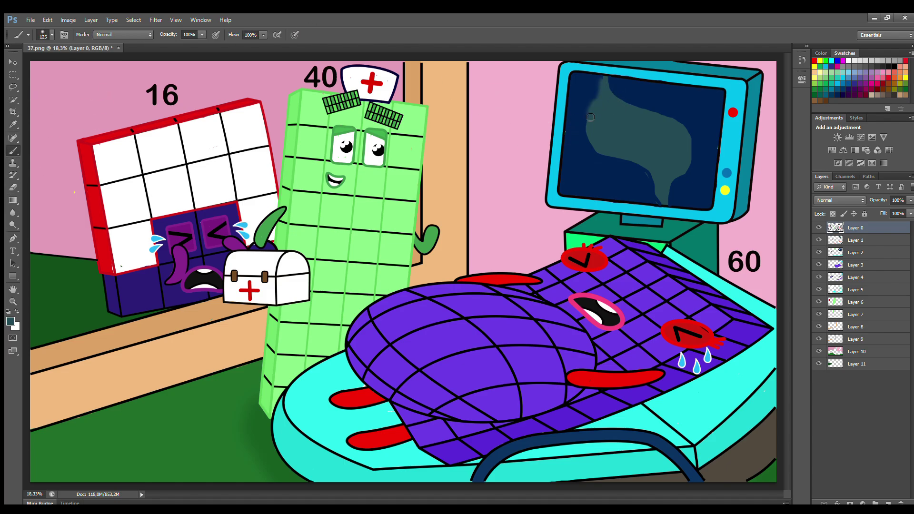
left_click_drag(591, 117, 657, 200)
left_click_drag(683, 128, 684, 176)
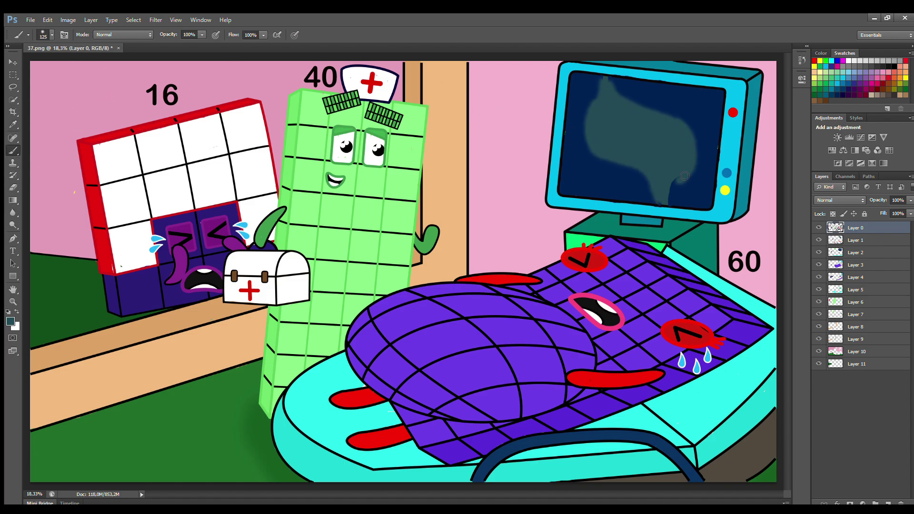